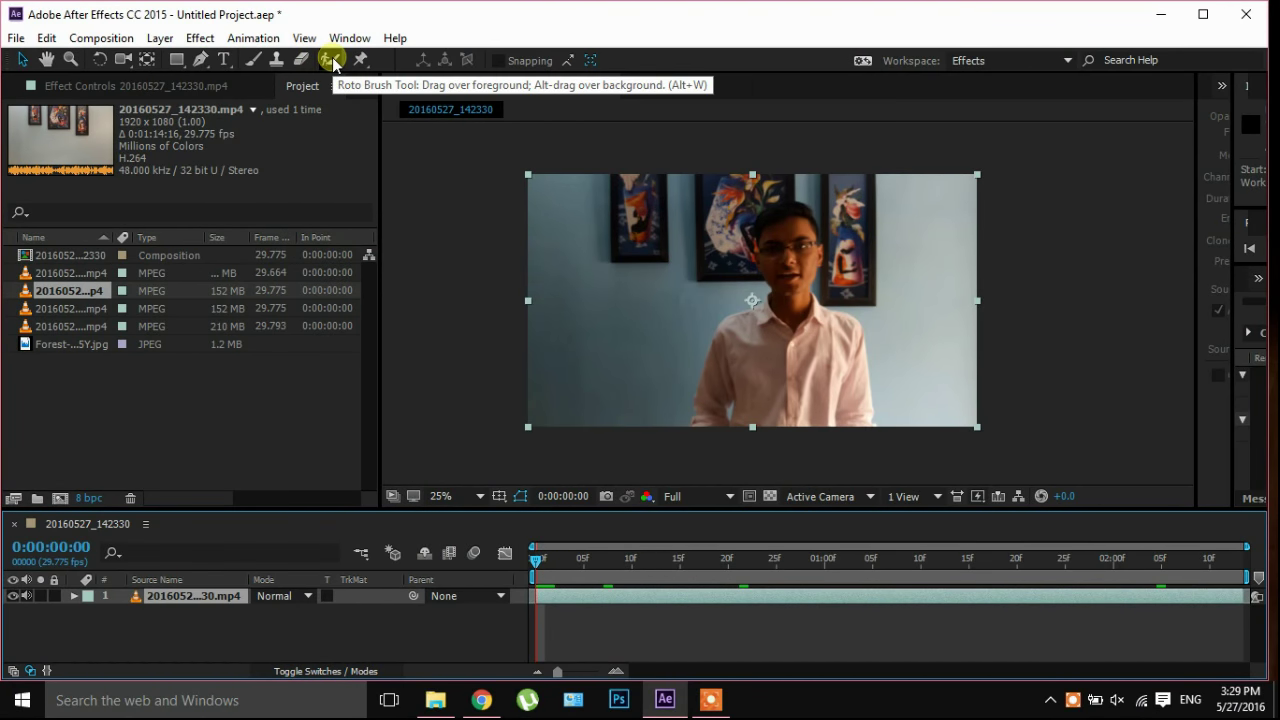
# Choose the Roto Brush tool and select the 20160527_142330.mp4 video layer.
pyautogui.click(331, 60)
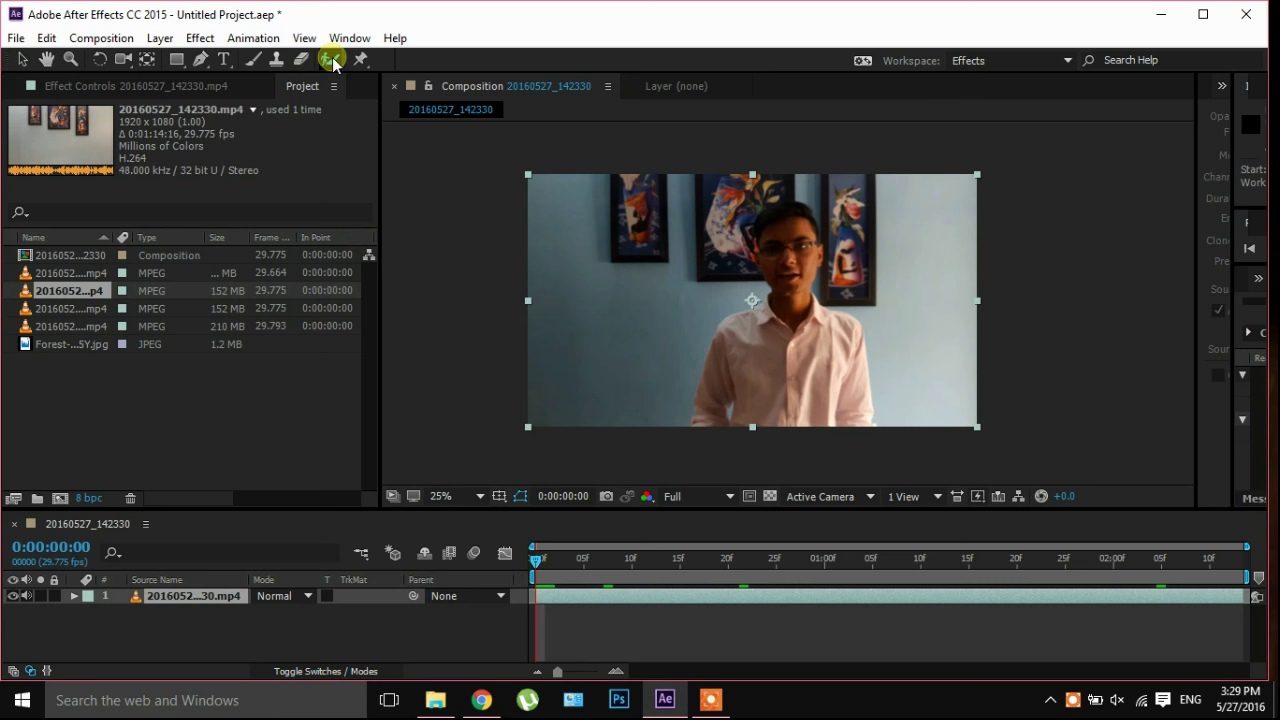
pyautogui.click(228, 597)
# Open 20160527_142330.mp4 in the Layer panel, zoom in, and switch the view to Roto Brush & Refine Edge.
pyautogui.doubleClick(228, 597)
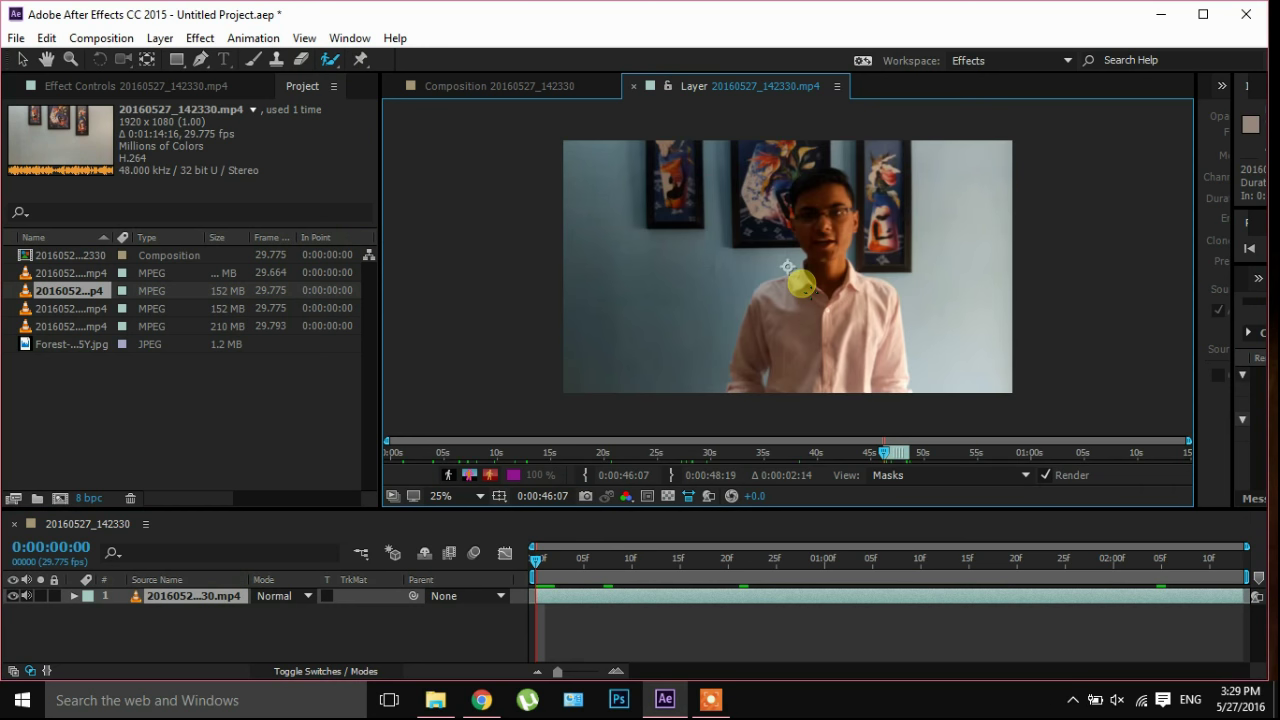
pyautogui.scroll(2, 801, 284)
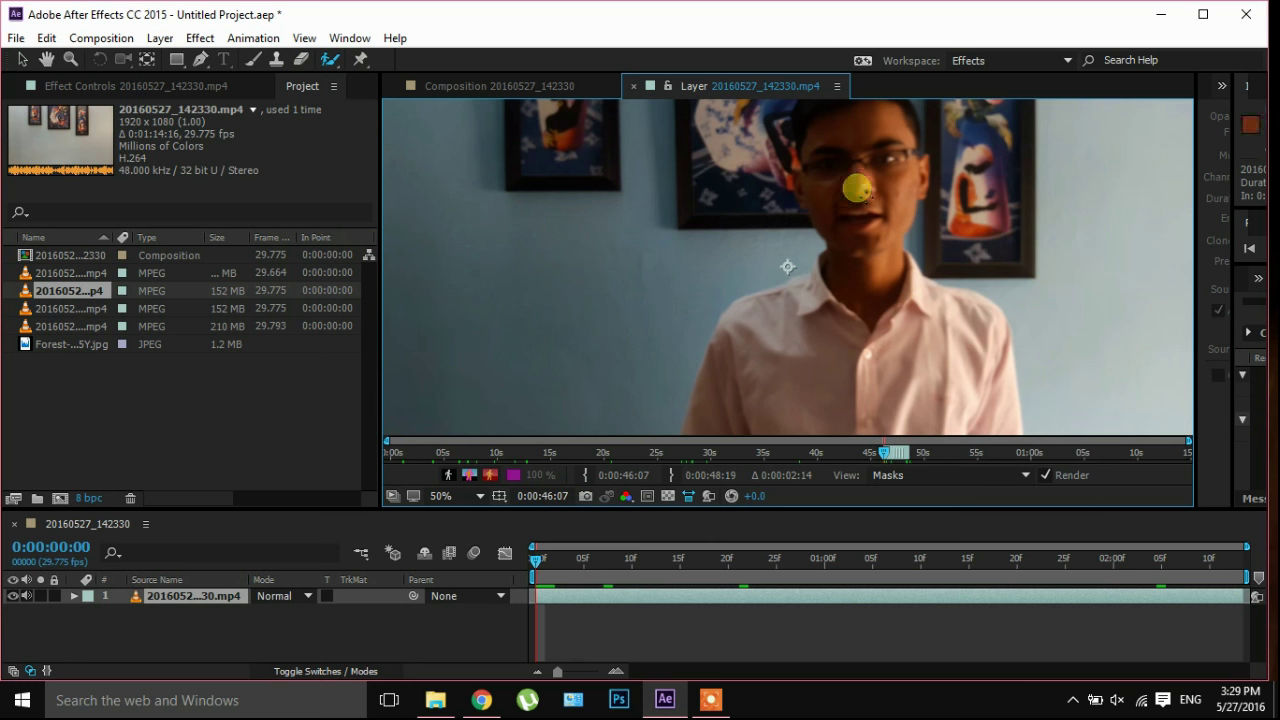
pyautogui.click(886, 130)
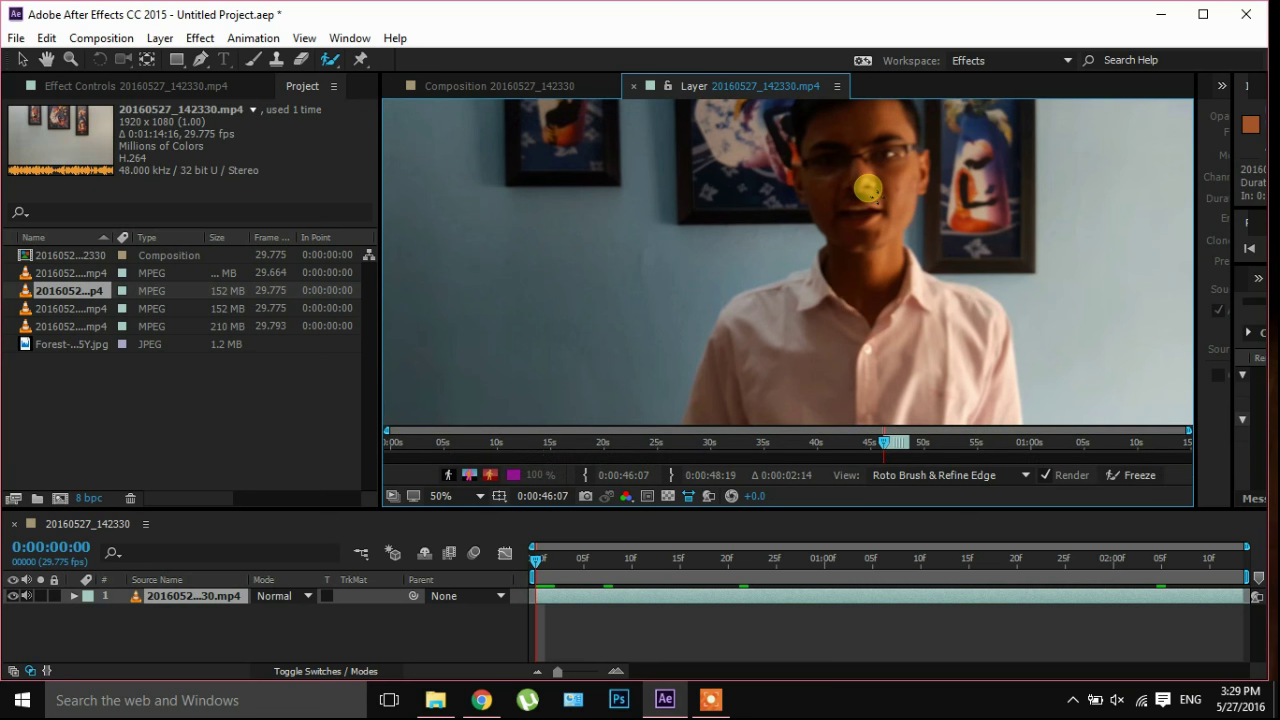
# Paint foreground Roto Brush strokes over the head, face, neck, collar and shirt.
pyautogui.moveTo(857, 191); pyautogui.dragTo(849, 249)
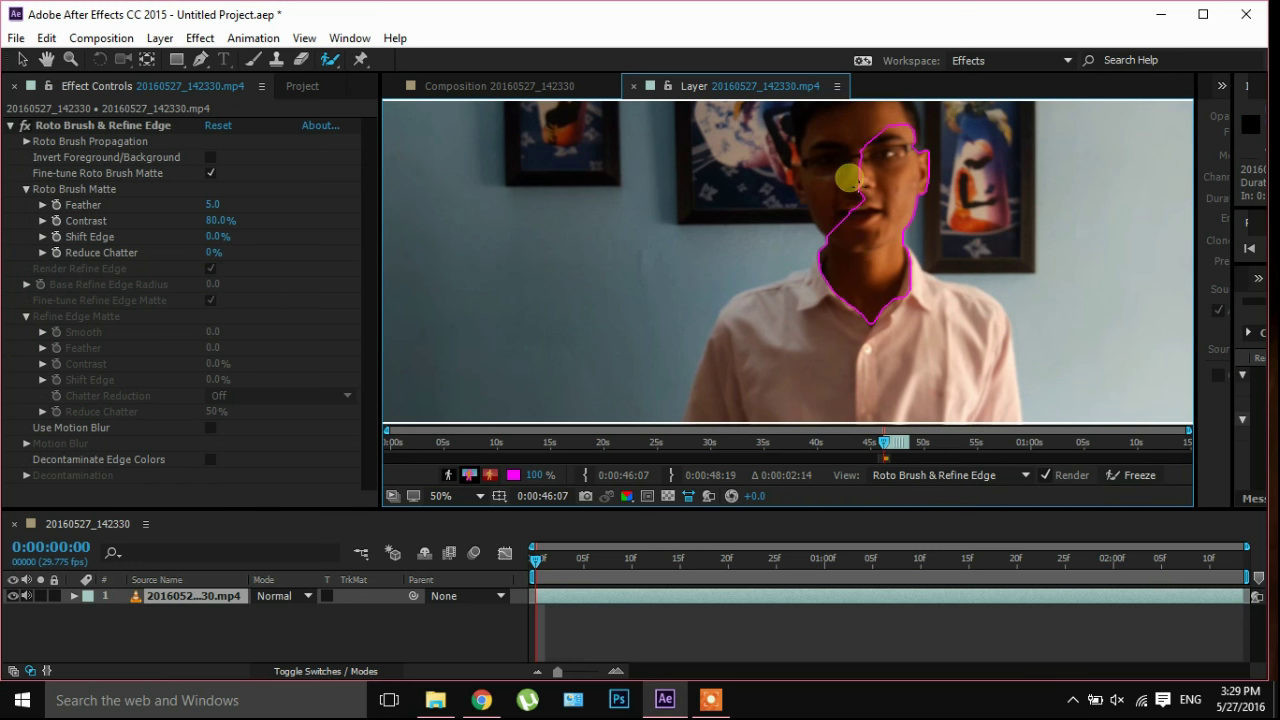
pyautogui.moveTo(874, 130); pyautogui.dragTo(849, 232)
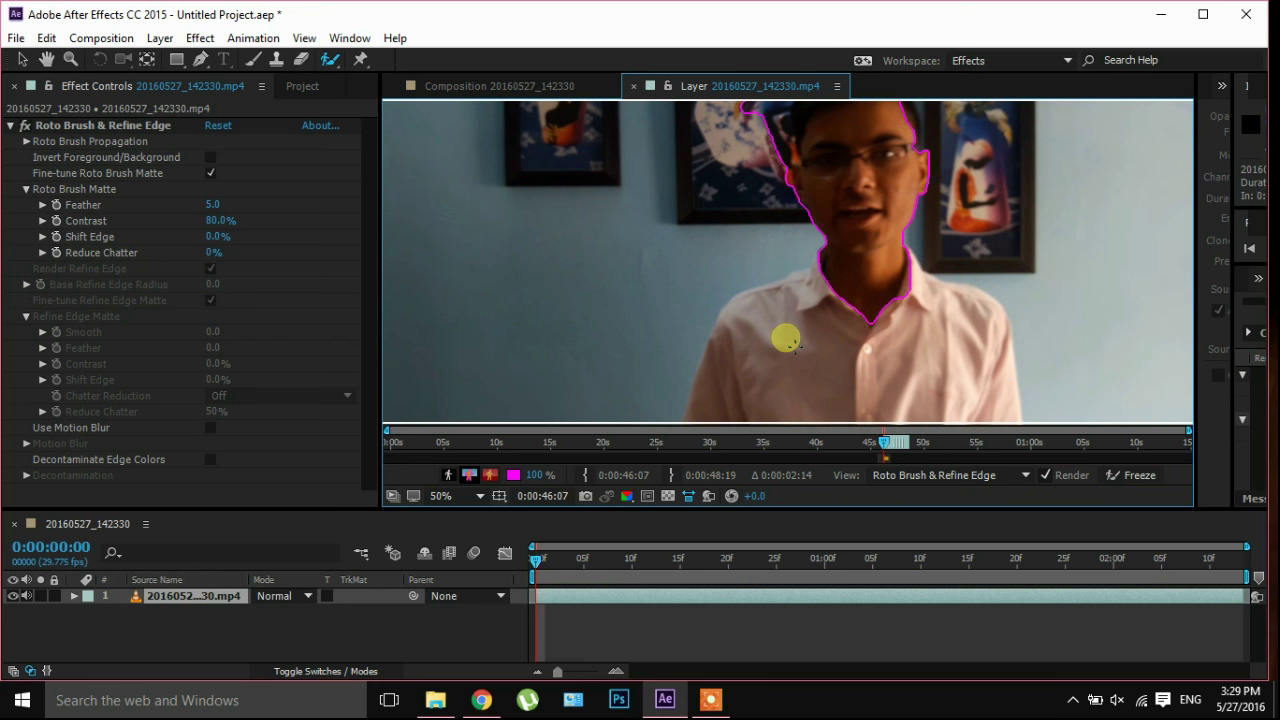
pyautogui.moveTo(862, 313)
pyautogui.mouseDown()
pyautogui.moveTo(851, 333)
pyautogui.moveTo(943, 331)
pyautogui.mouseUp()
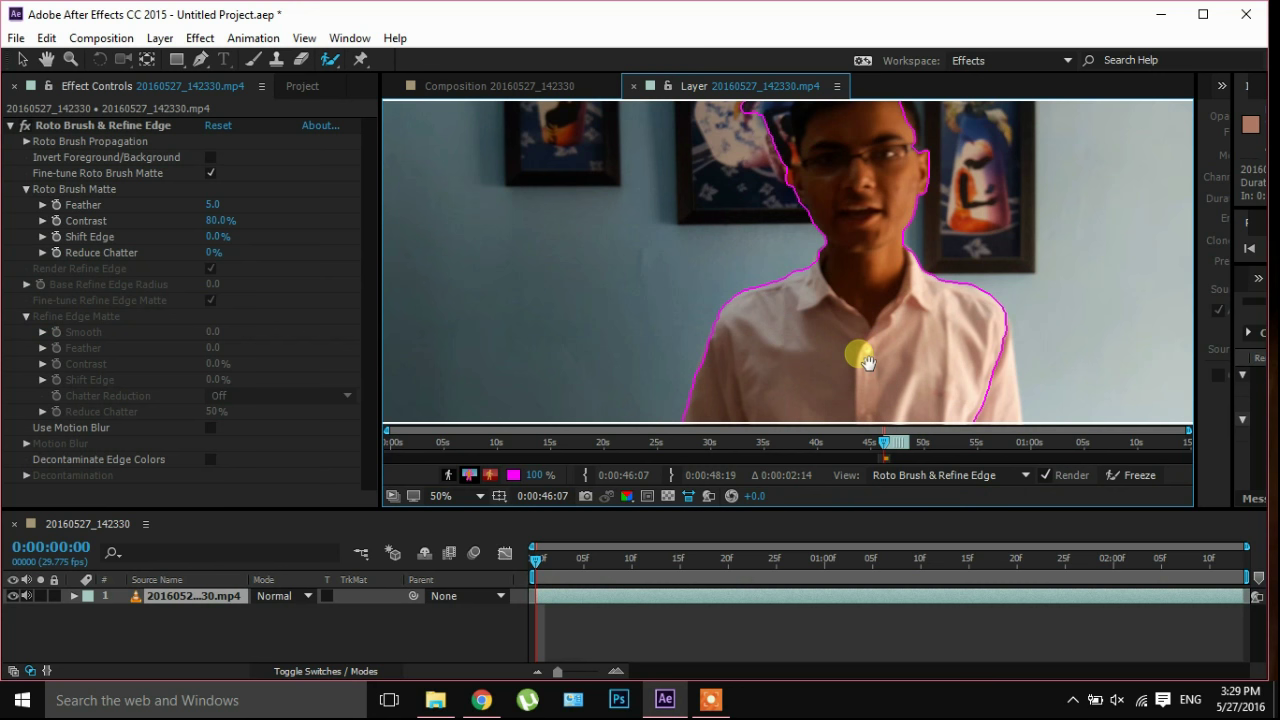
pyautogui.moveTo(866, 362); pyautogui.dragTo(720, 229)
pyautogui.moveTo(813, 235)
pyautogui.mouseDown()
pyautogui.moveTo(831, 265)
pyautogui.moveTo(836, 350)
pyautogui.mouseUp()
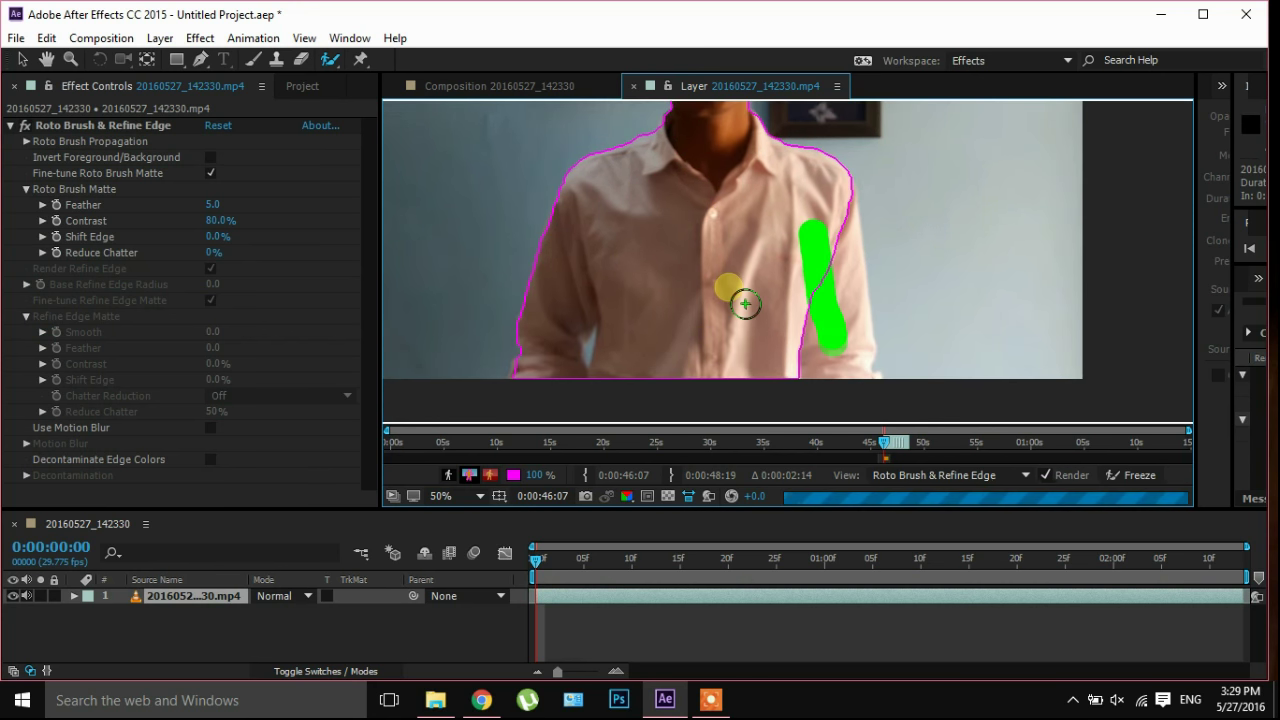
# Subtract the wall above the head and restore the top of the head to the foreground.
pyautogui.moveTo(745, 303); pyautogui.dragTo(739, 504)
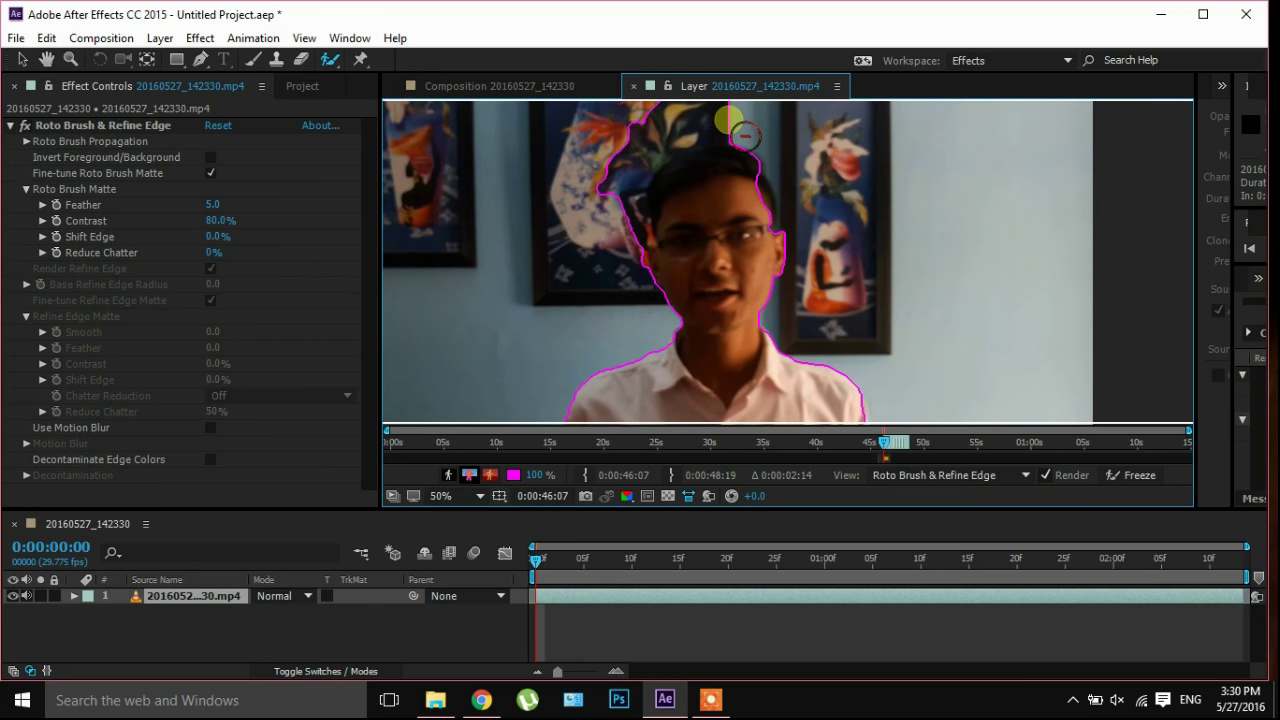
pyautogui.moveTo(740, 125); pyautogui.dragTo(602, 222)
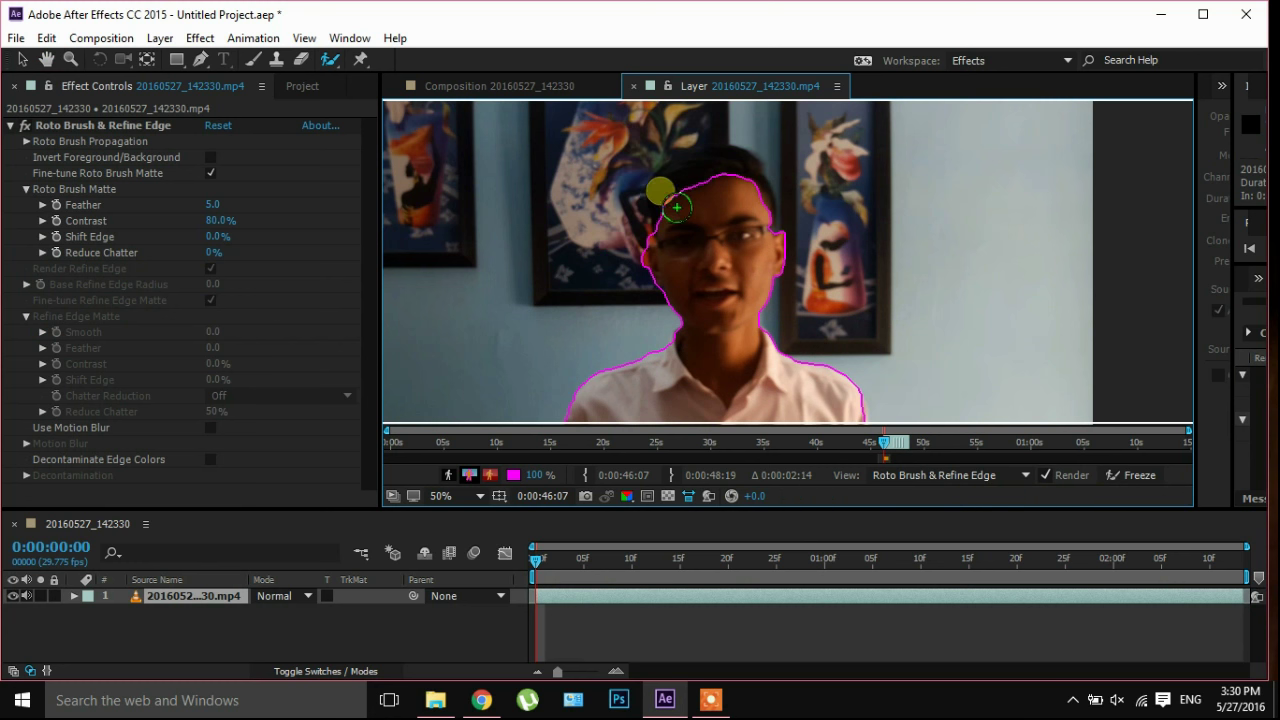
pyautogui.moveTo(670, 205); pyautogui.dragTo(753, 201)
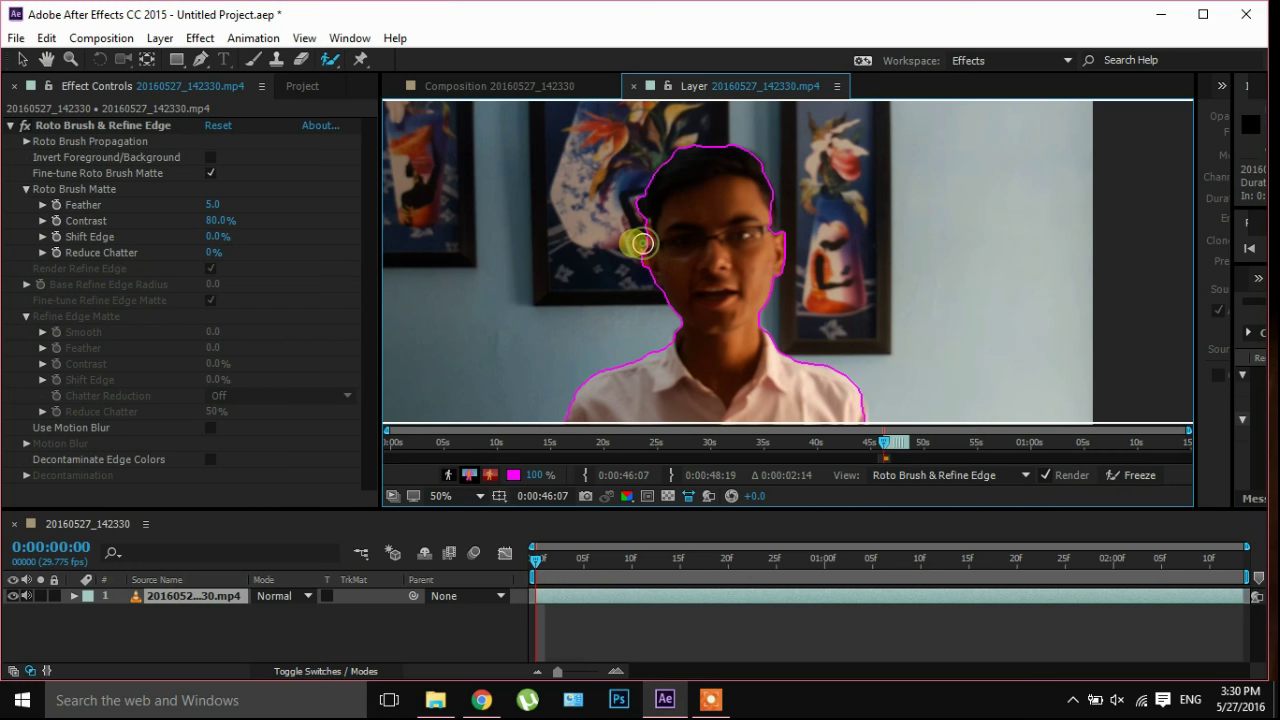
# At 100% zoom, refine the outline along the face edges and subtract the background above the hairline.
pyautogui.press('.')
pyautogui.press('.')
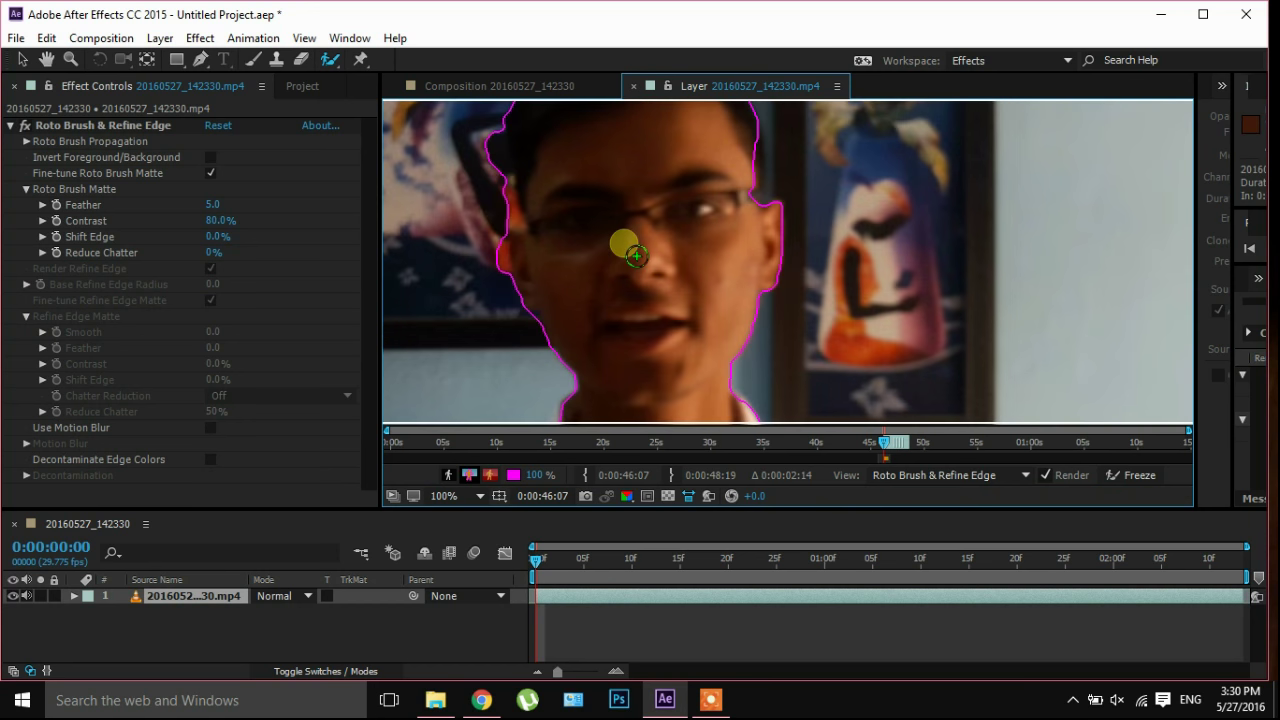
pyautogui.moveTo(746, 138); pyautogui.dragTo(754, 207)
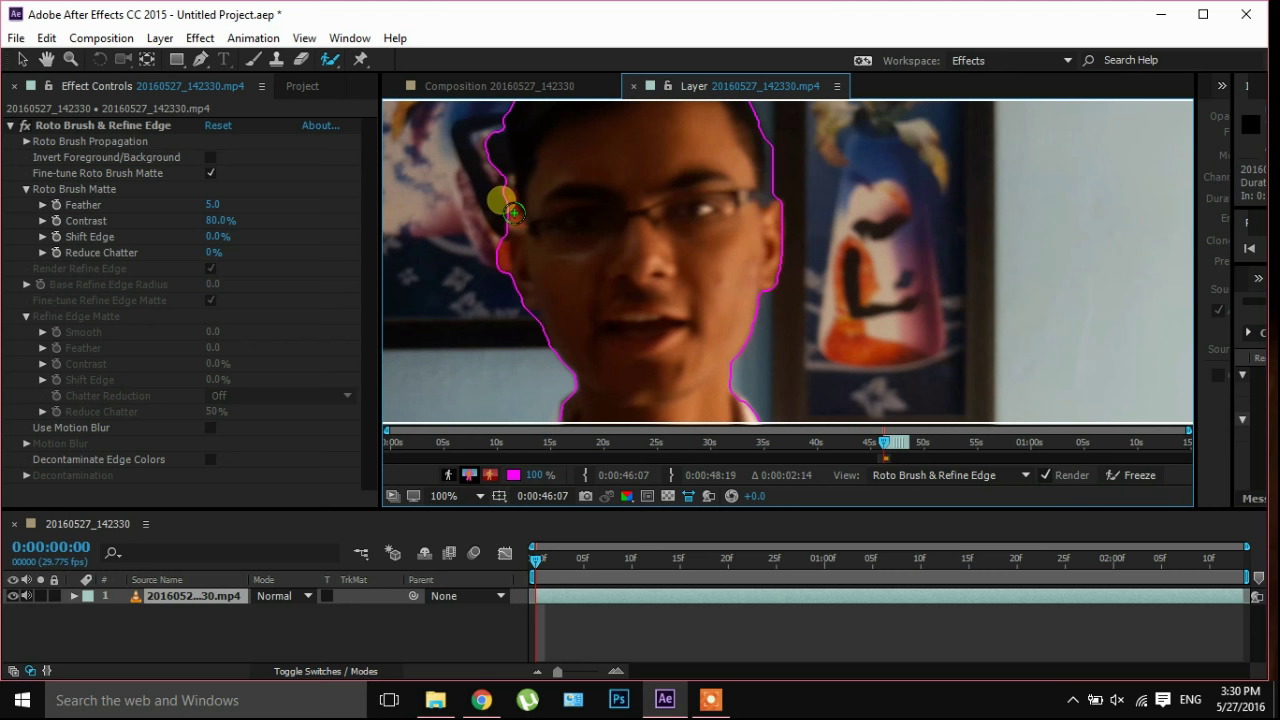
pyautogui.keyDown('alt'); pyautogui.moveTo(503, 185); pyautogui.dragTo(507, 284); pyautogui.keyUp('alt')
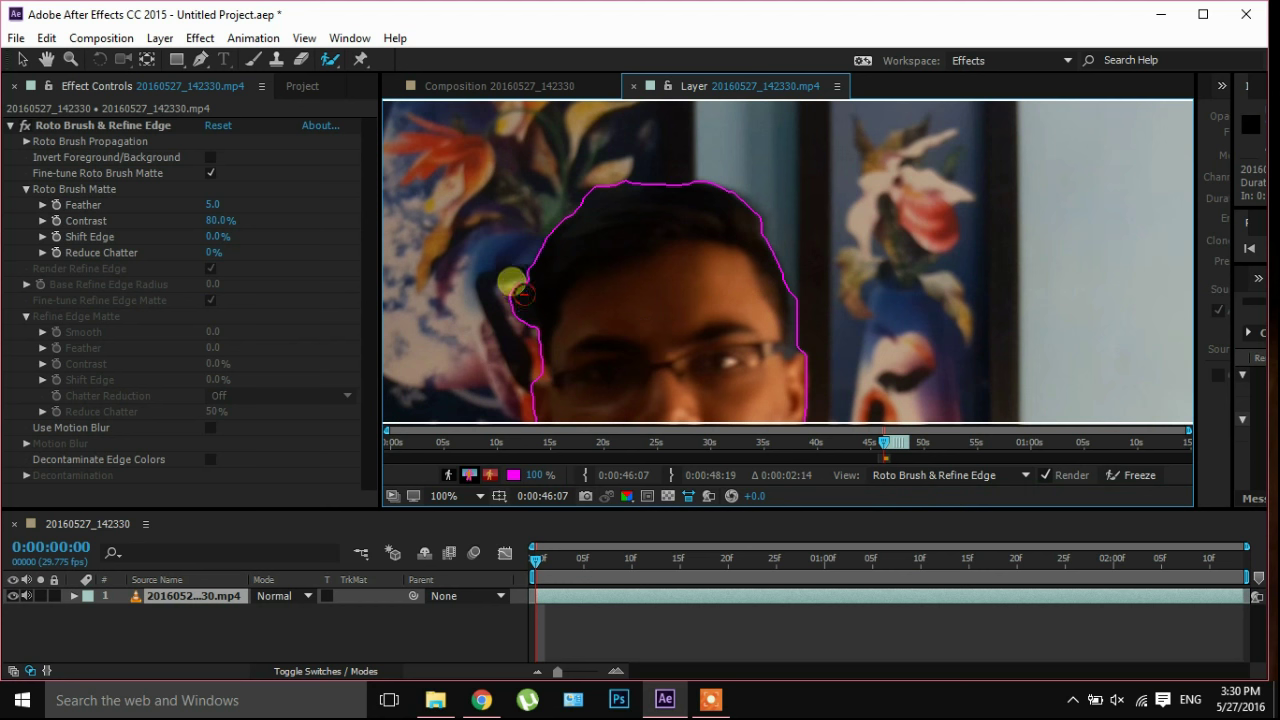
pyautogui.keyDown('alt'); pyautogui.moveTo(512, 283); pyautogui.dragTo(517, 325); pyautogui.keyUp('alt')
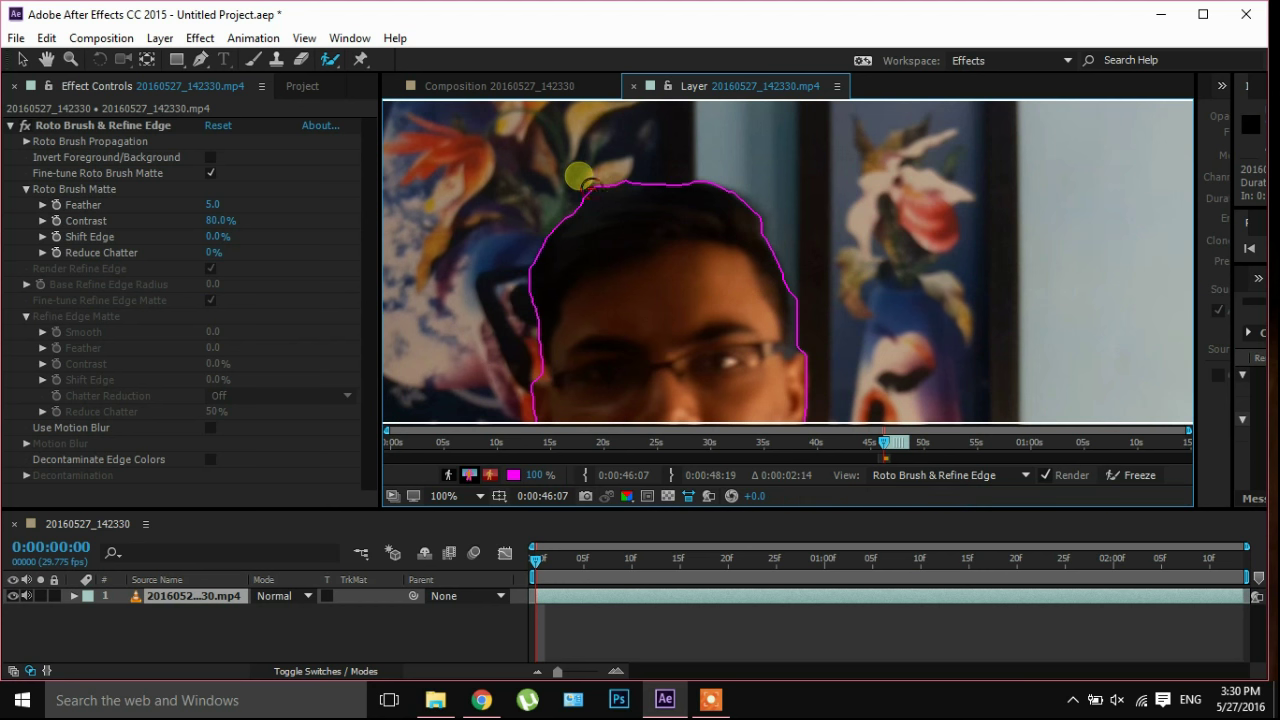
pyautogui.keyDown('alt'); pyautogui.moveTo(584, 181); pyautogui.dragTo(740, 184); pyautogui.keyUp('alt')
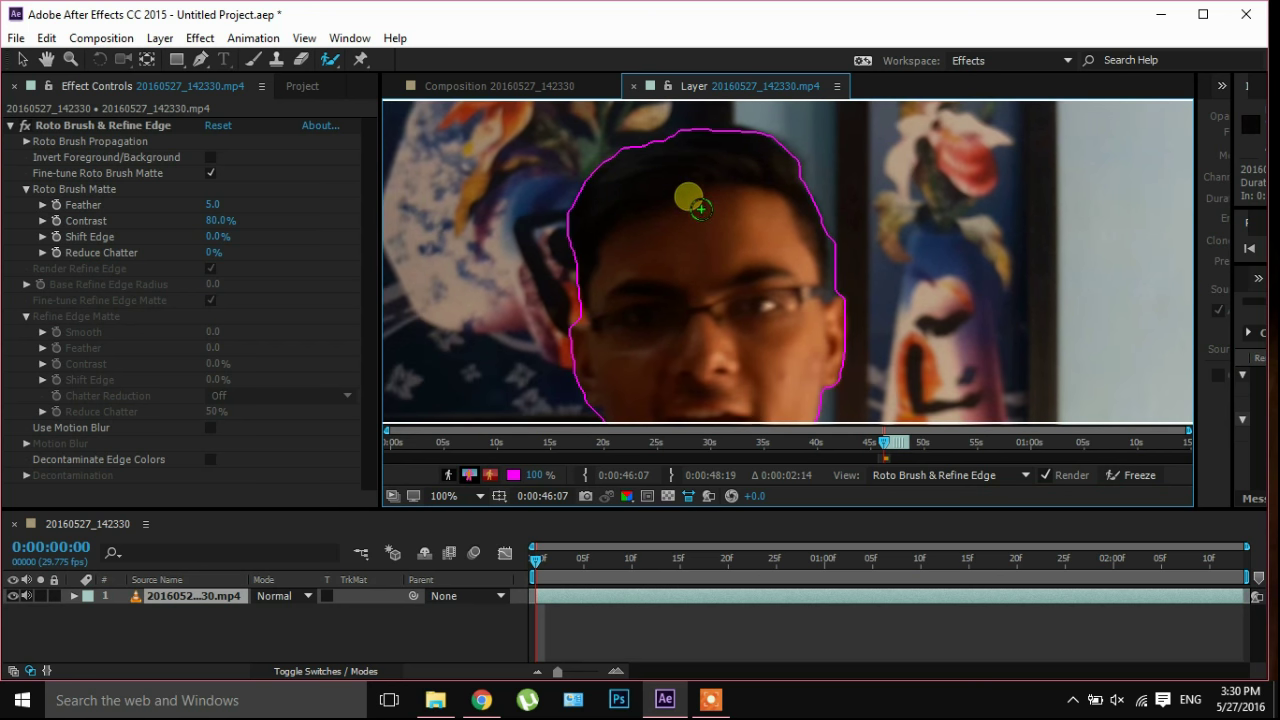
# Check the composition, then subtract a small background spot near the shirt in the layer view.
pyautogui.click(524, 90)
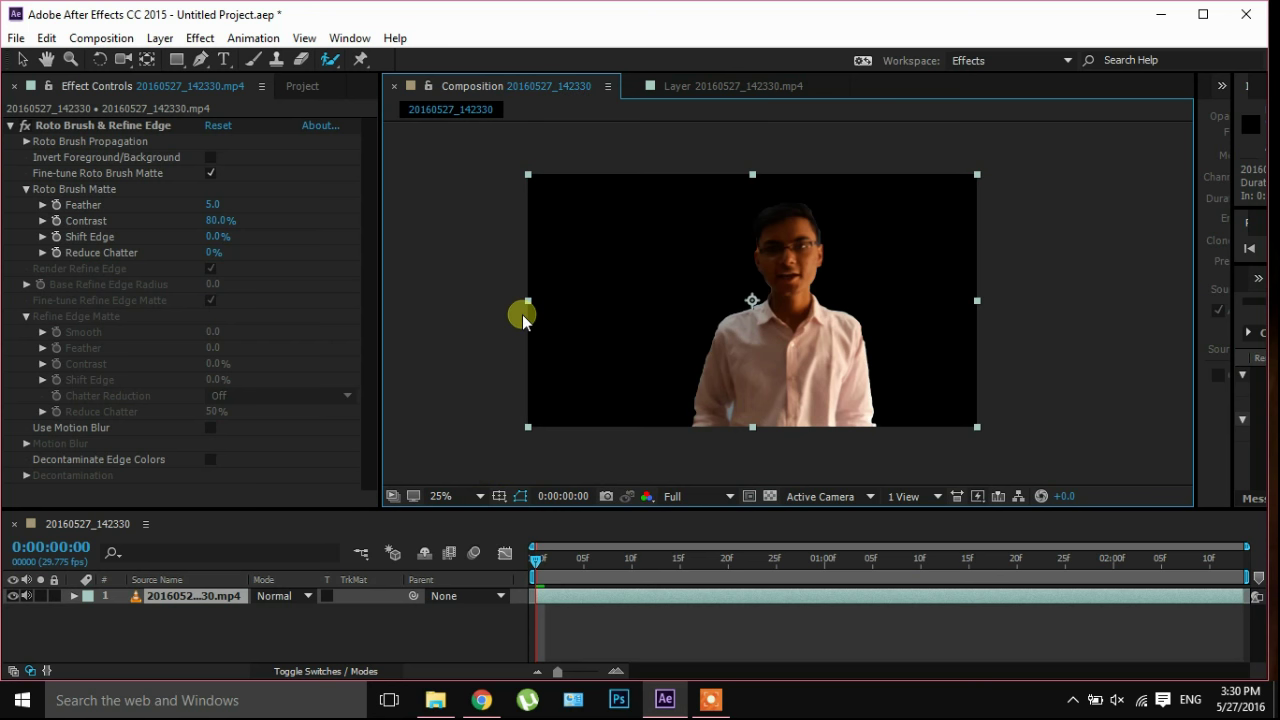
pyautogui.click(707, 88)
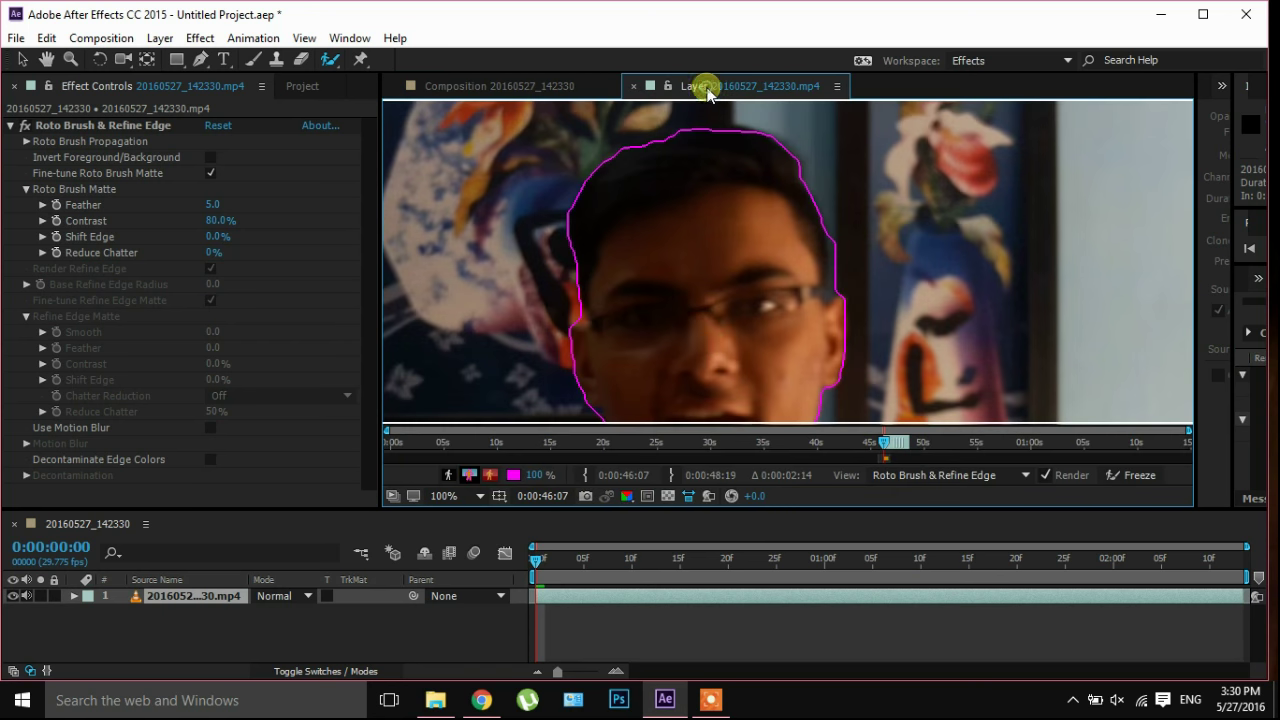
pyautogui.scroll(-2, 710, 348)
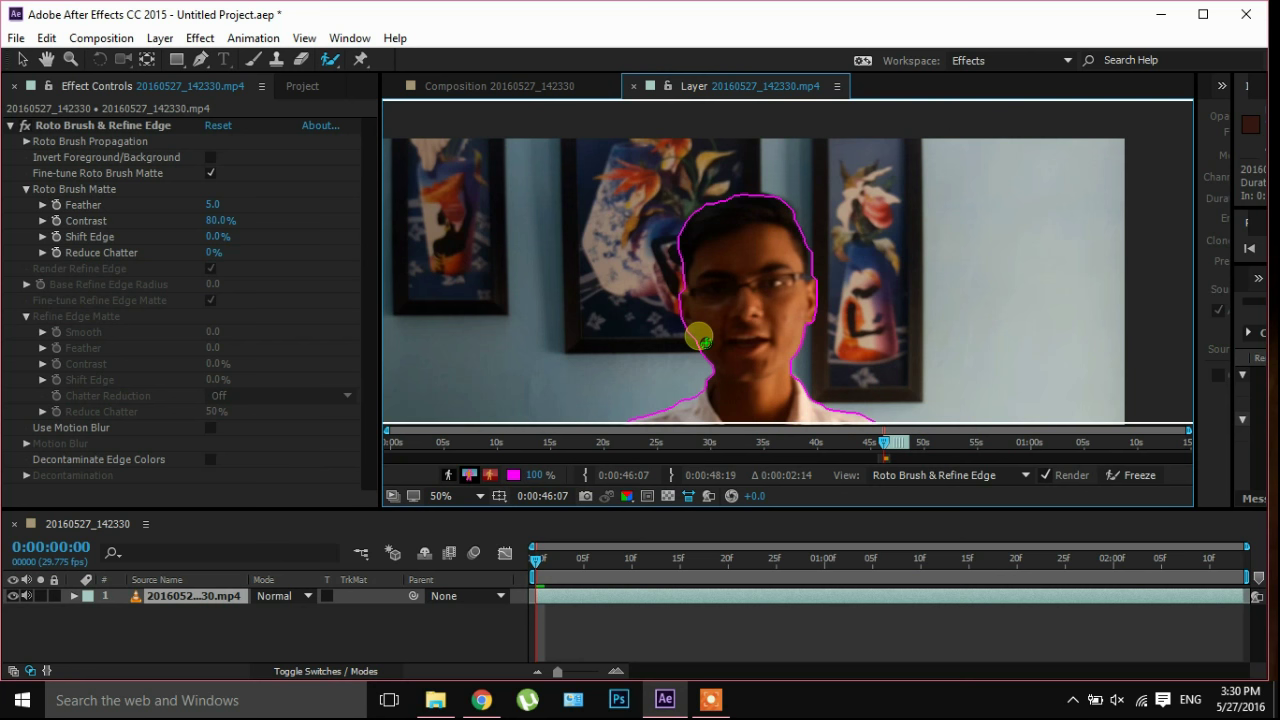
pyautogui.moveTo(705, 345); pyautogui.dragTo(729, 110)
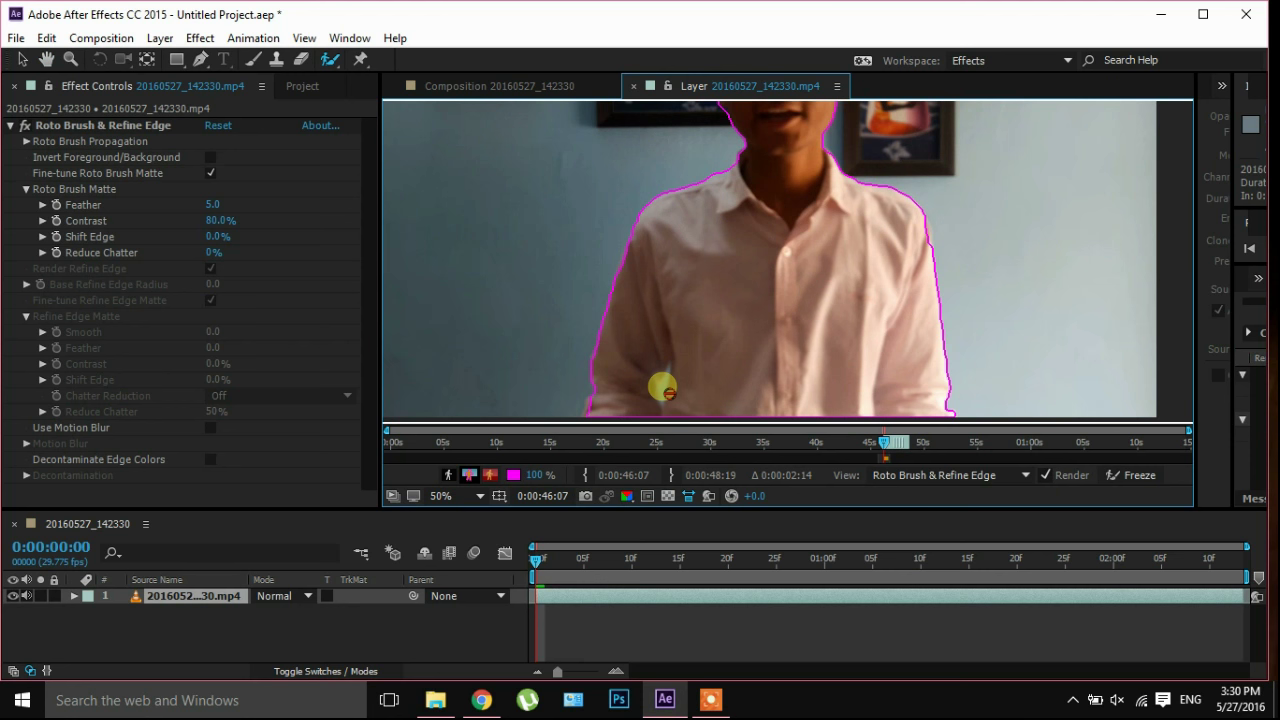
pyautogui.keyDown('alt'); pyautogui.click(663, 388); pyautogui.keyUp('alt')
pyautogui.scroll(1, 657, 382)
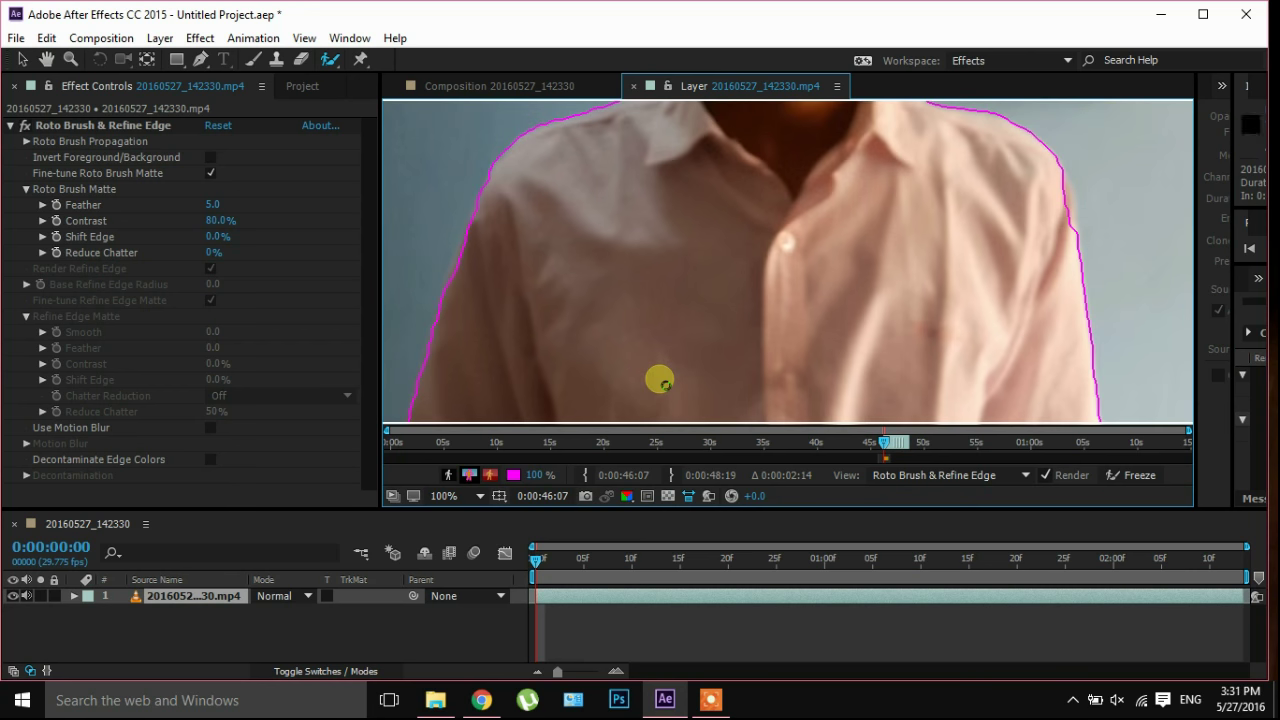
pyautogui.moveTo(771, 5); pyautogui.dragTo(771, 200)
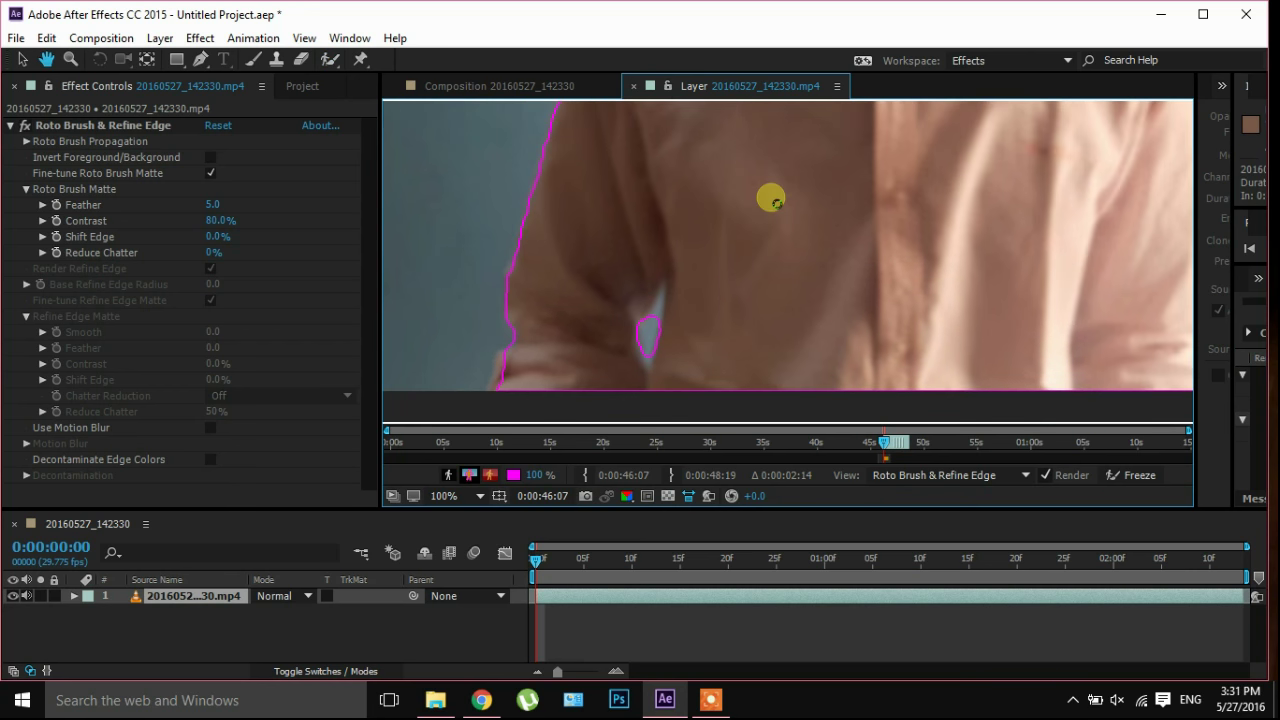
# Subtract the wall gap beside the arm, restore the arm, and view the person cut out on black.
pyautogui.moveTo(652, 326); pyautogui.dragTo(657, 309)
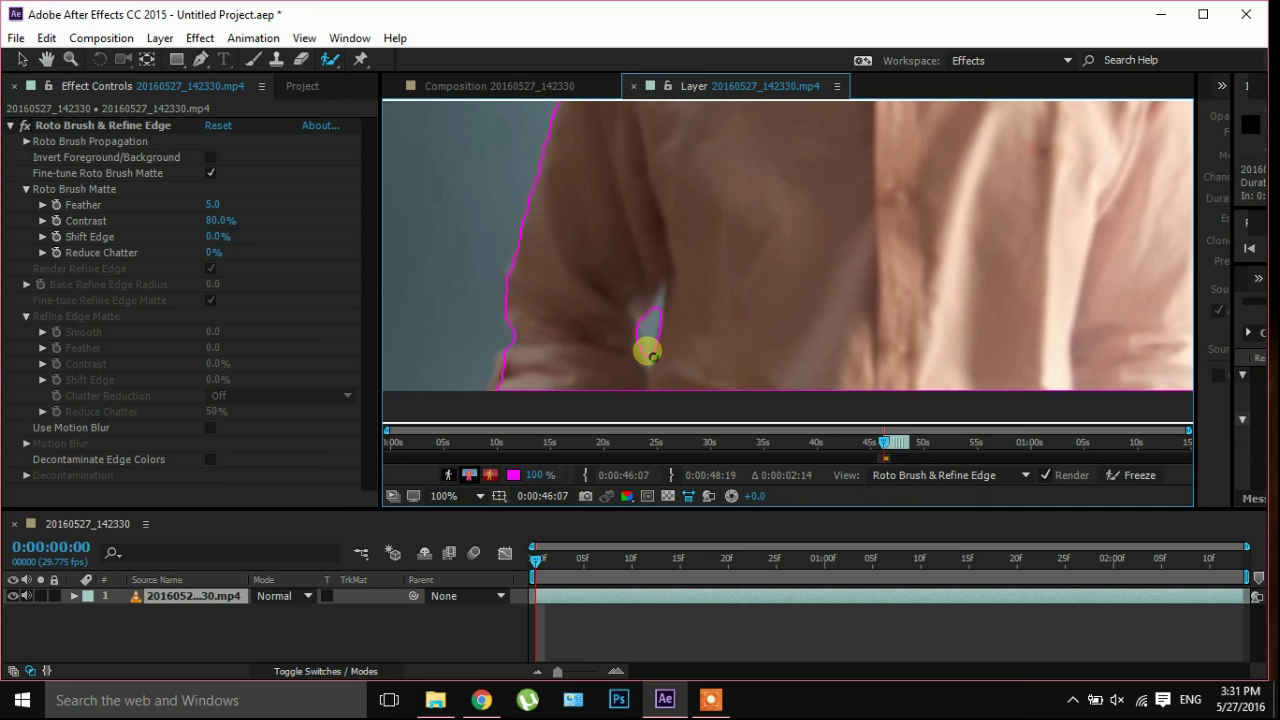
pyautogui.moveTo(648, 352); pyautogui.dragTo(647, 363)
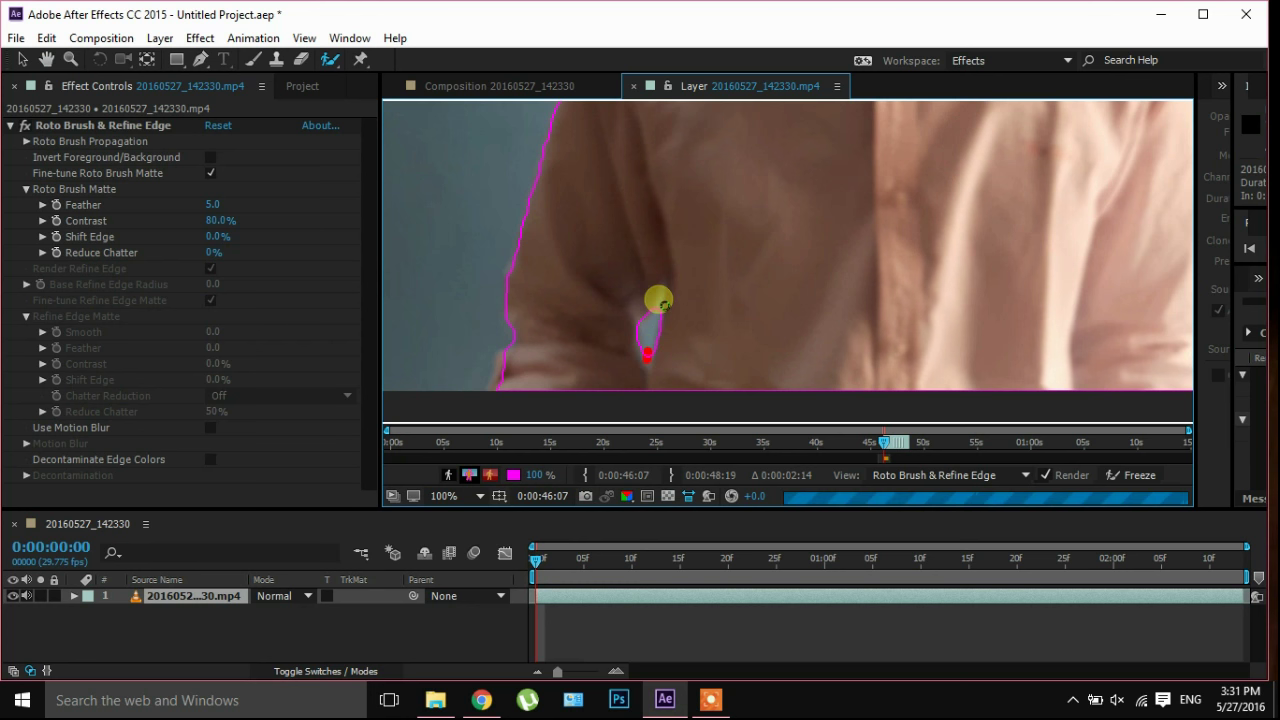
pyautogui.moveTo(661, 299); pyautogui.dragTo(667, 301)
pyautogui.moveTo(626, 125); pyautogui.dragTo(554, 370)
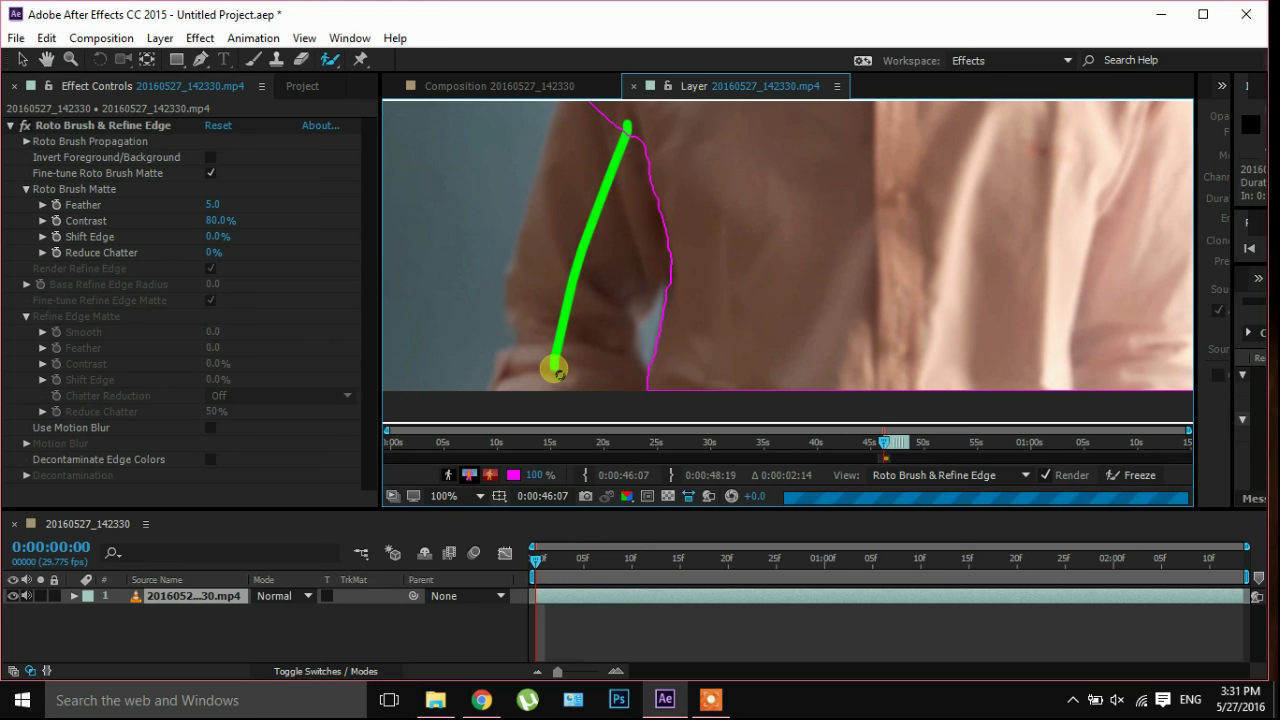
pyautogui.click(492, 85)
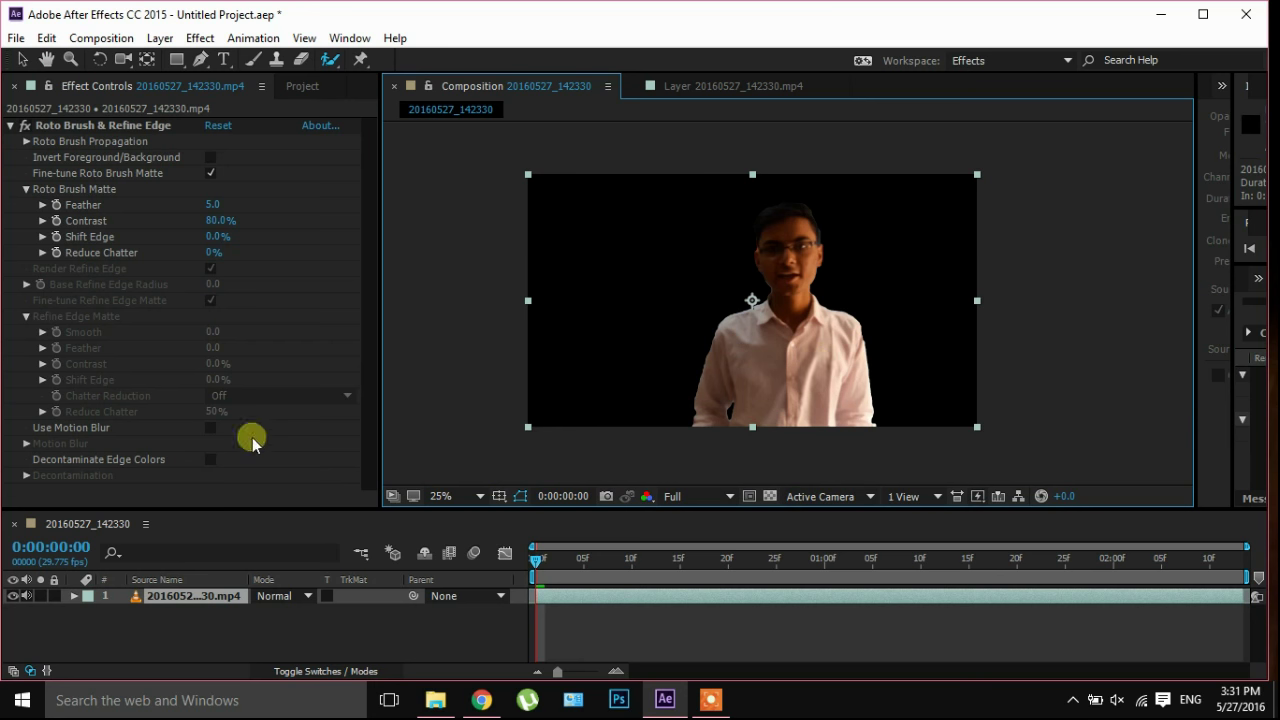
# Drag Forest-Road-HD-Picture-C5Y.jpg from the Project panel into the timeline beneath the video layer and inspect the edges.
pyautogui.click(8, 125)
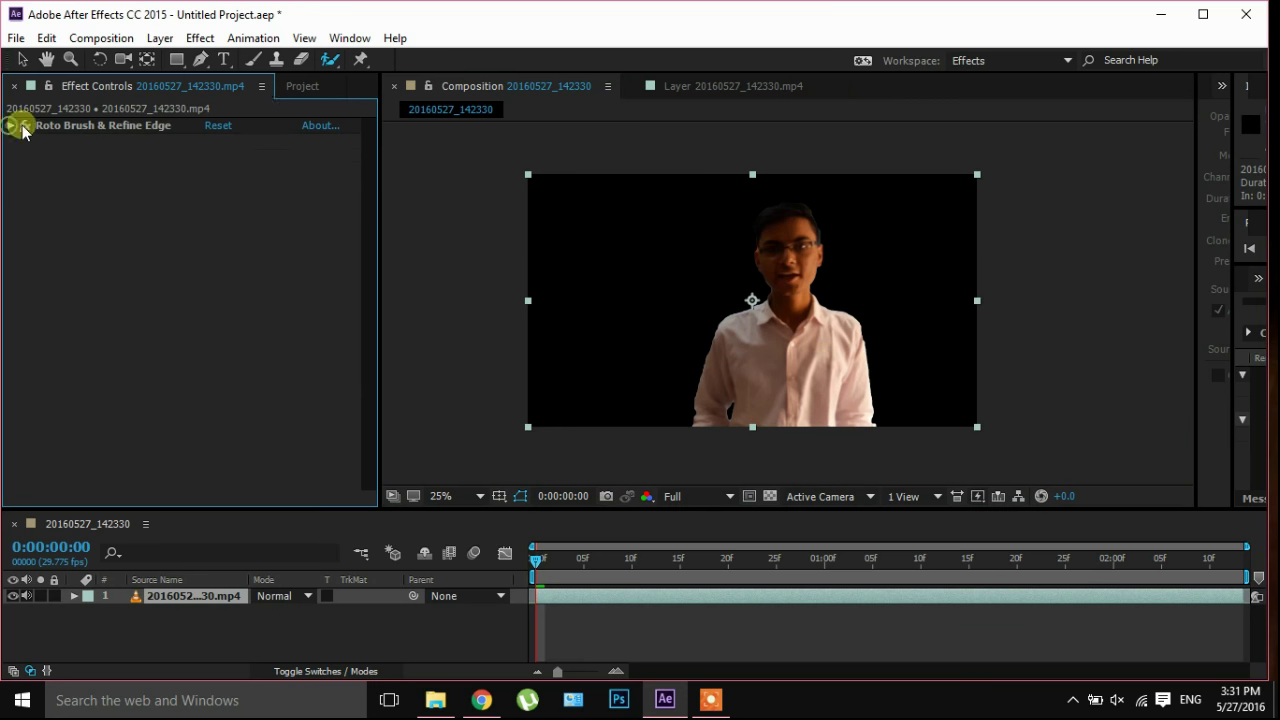
pyautogui.click(303, 87)
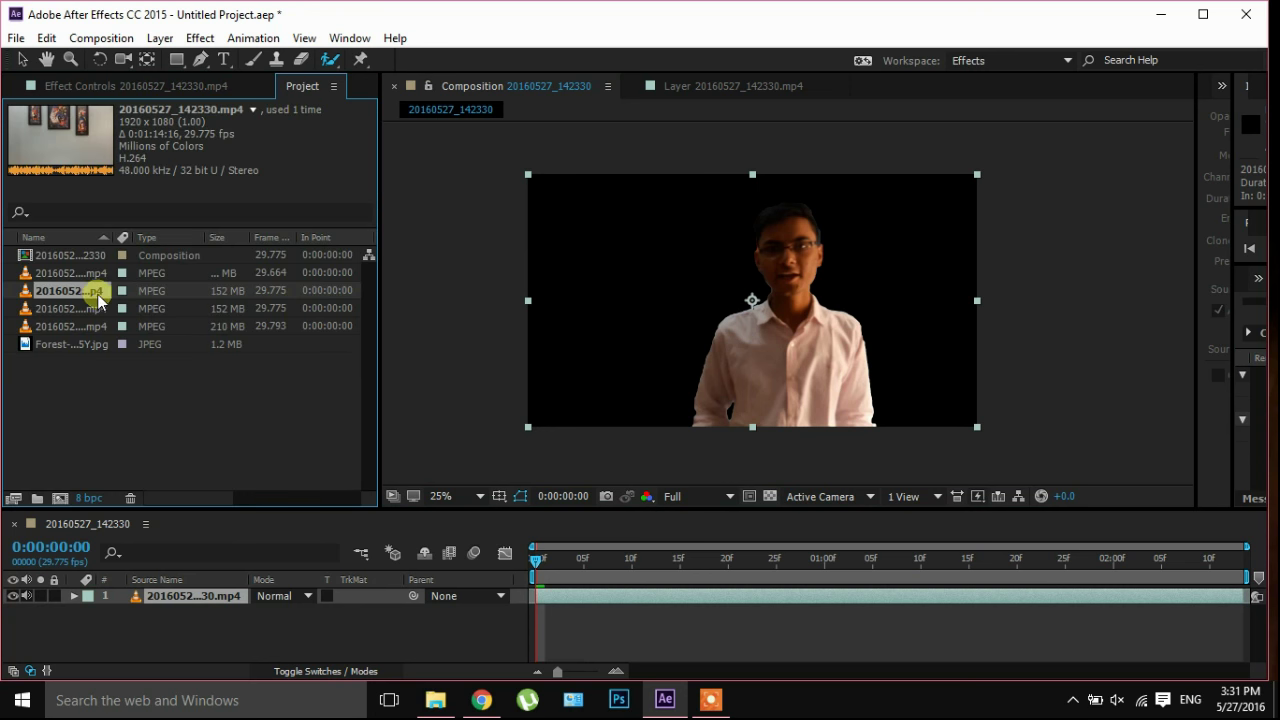
pyautogui.click(70, 344)
pyautogui.moveTo(68, 346); pyautogui.dragTo(174, 633)
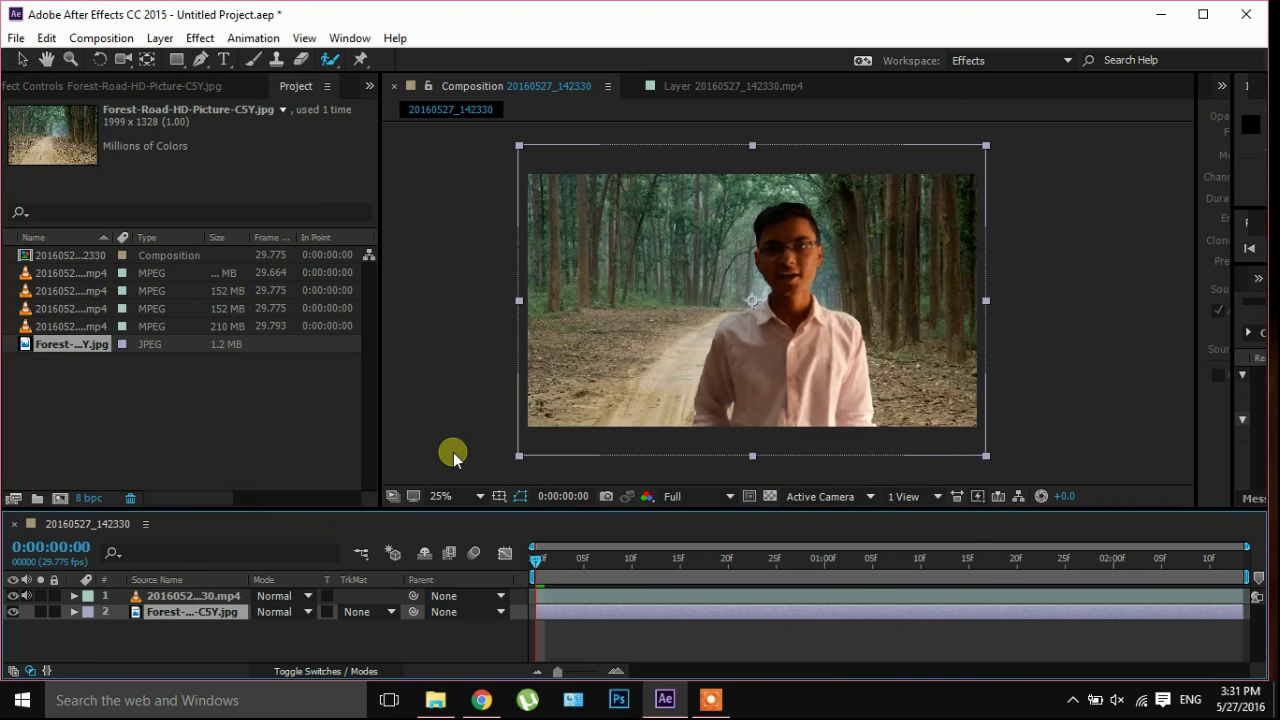
pyautogui.press('.')
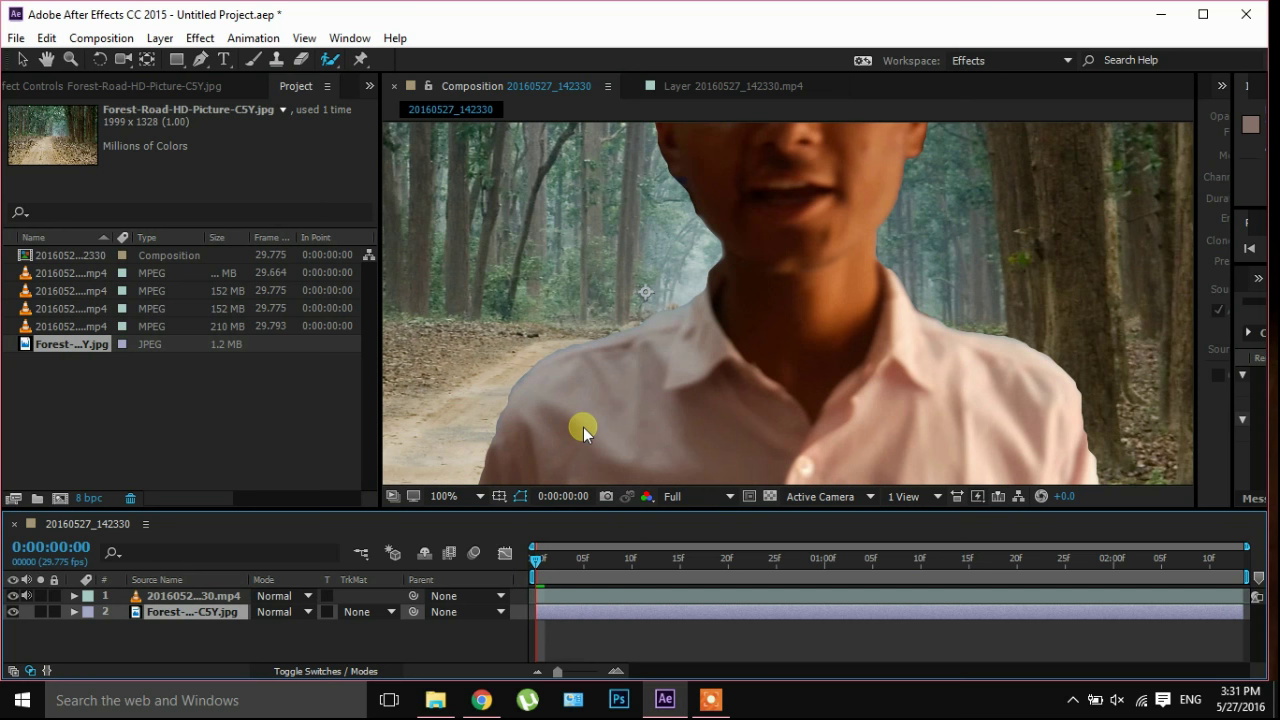
pyautogui.moveTo(563, 420); pyautogui.dragTo(696, 237)
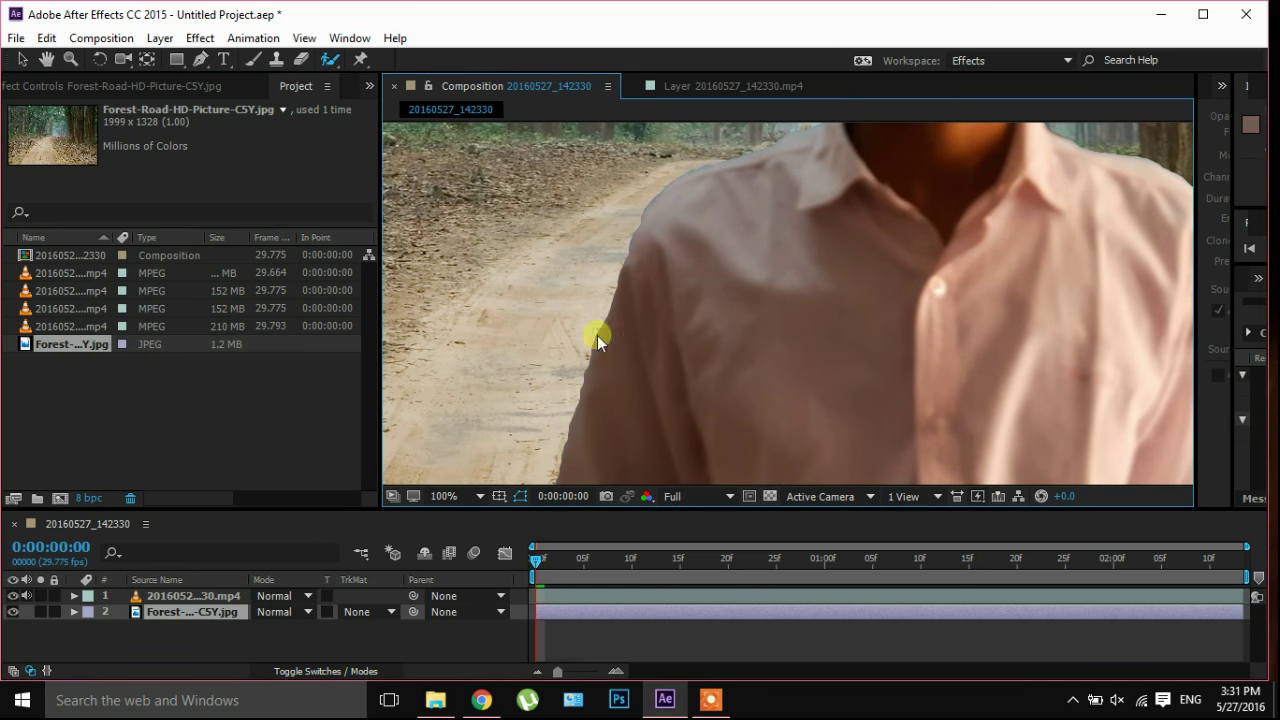
pyautogui.click(174, 88)
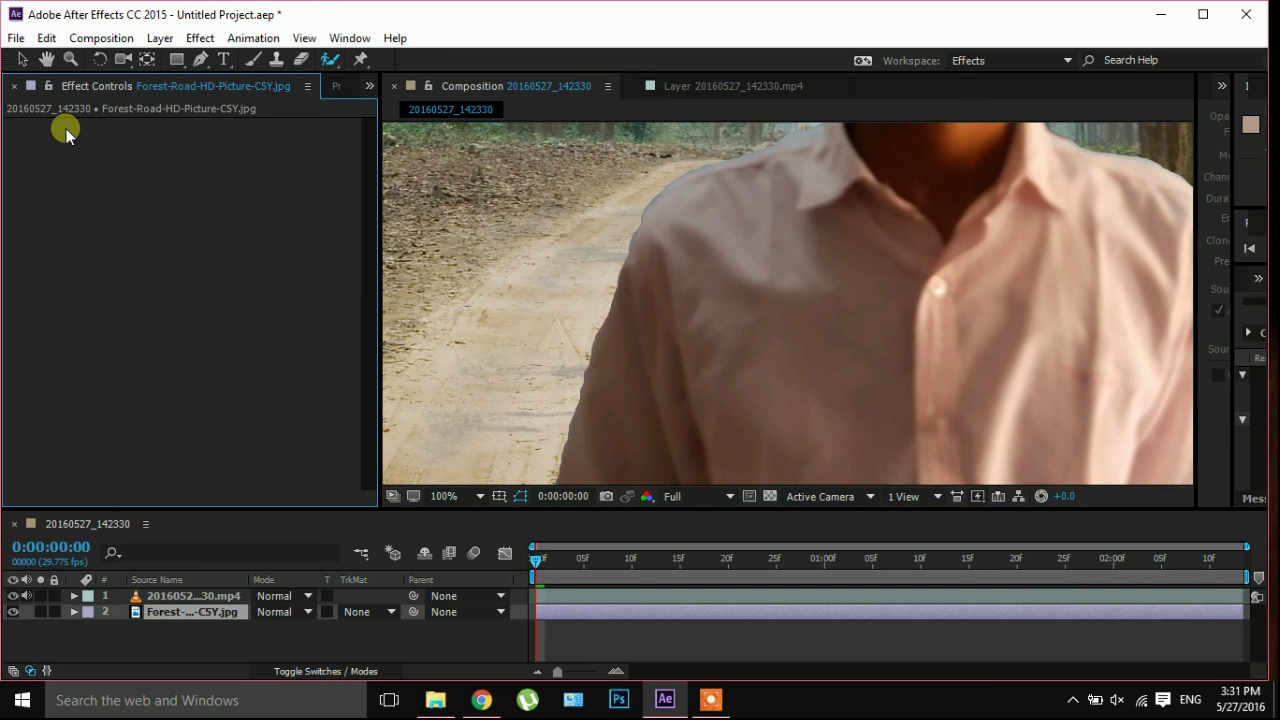
# Set the Roto Brush & Refine Edge matte to Shift Edge -10% and Feather 10.
pyautogui.click(167, 598)
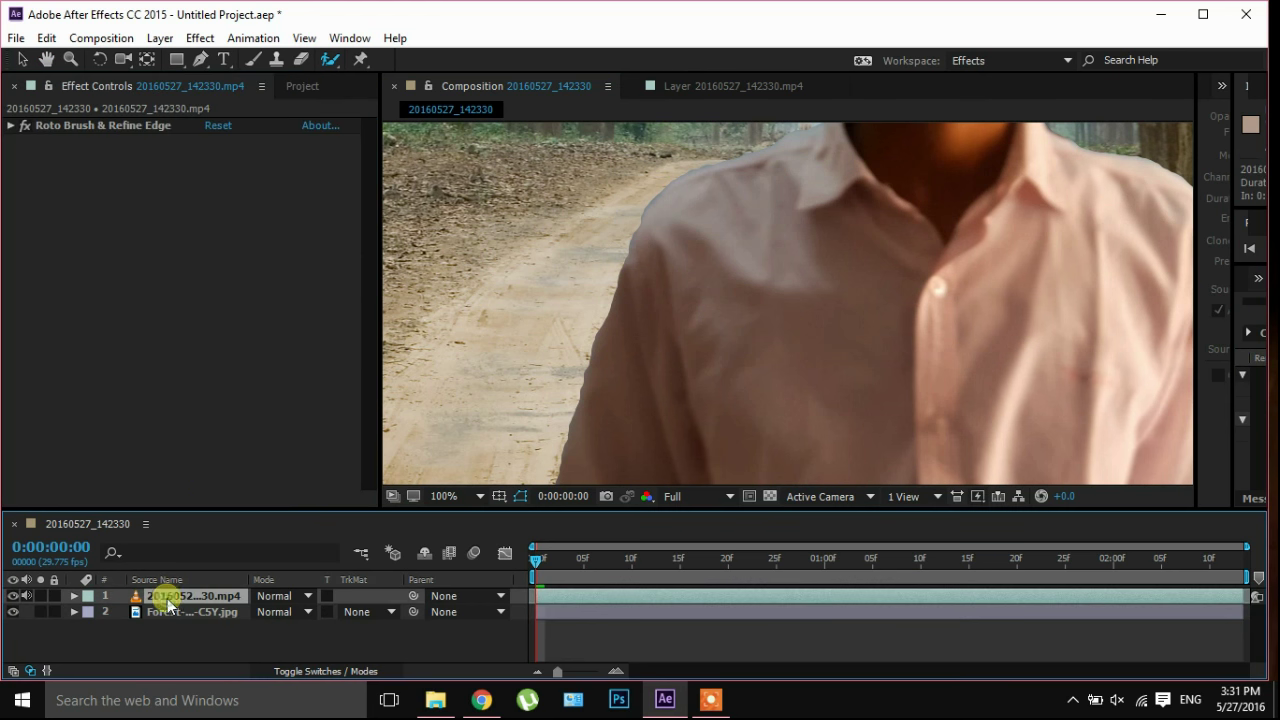
pyautogui.click(10, 126)
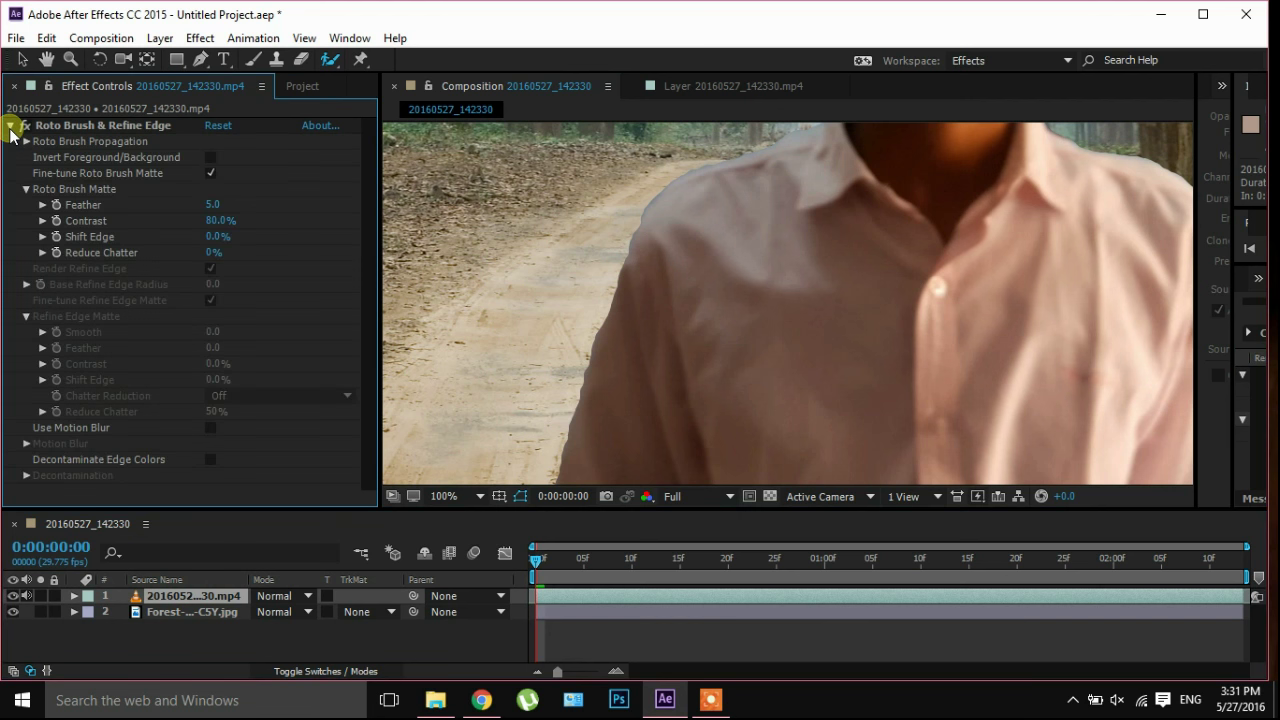
pyautogui.click(221, 238)
pyautogui.moveTo(233, 237)
pyautogui.mouseDown()
pyautogui.moveTo(221, 243)
pyautogui.moveTo(314, 229)
pyautogui.mouseUp()
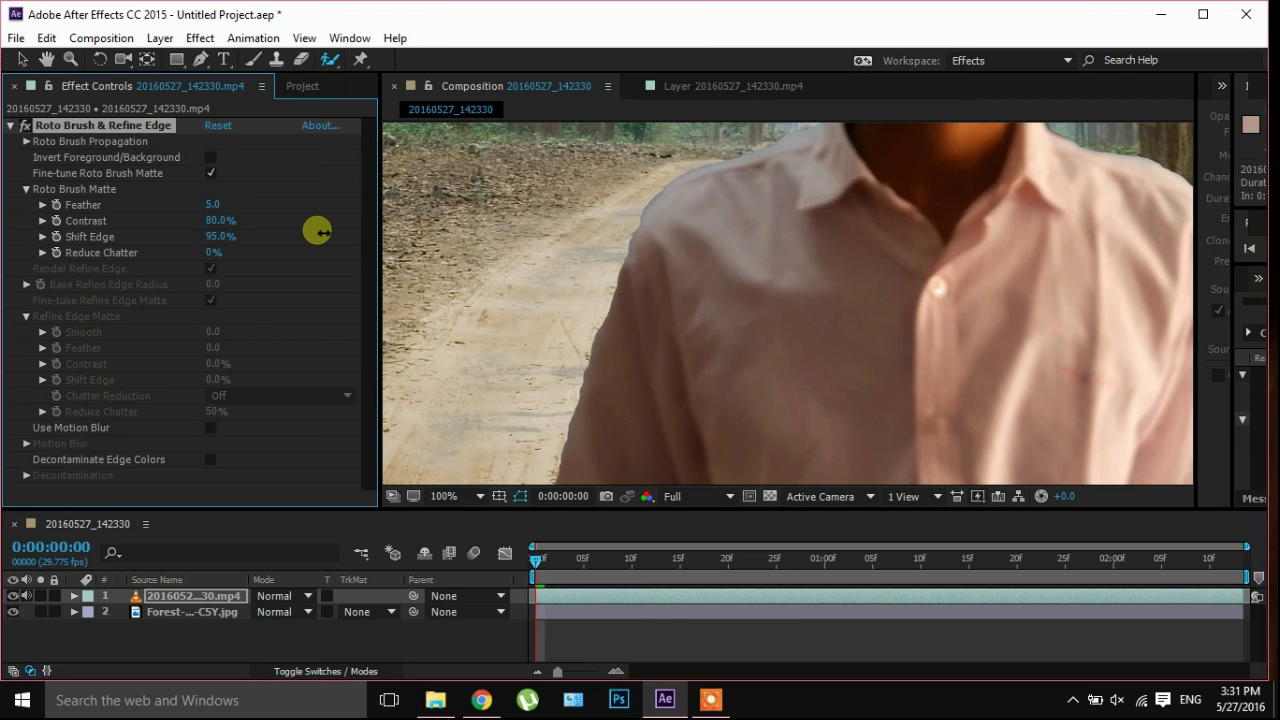
pyautogui.click(218, 238)
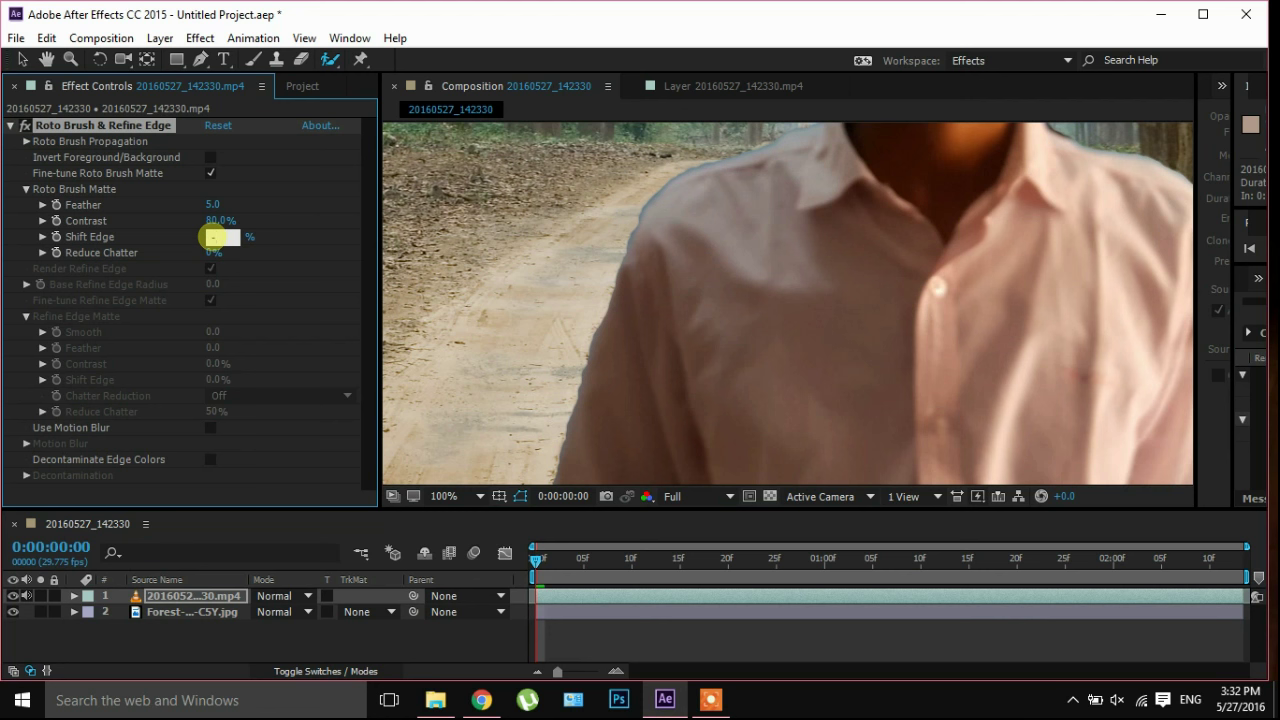
pyautogui.write('-10')
pyautogui.press('Return')
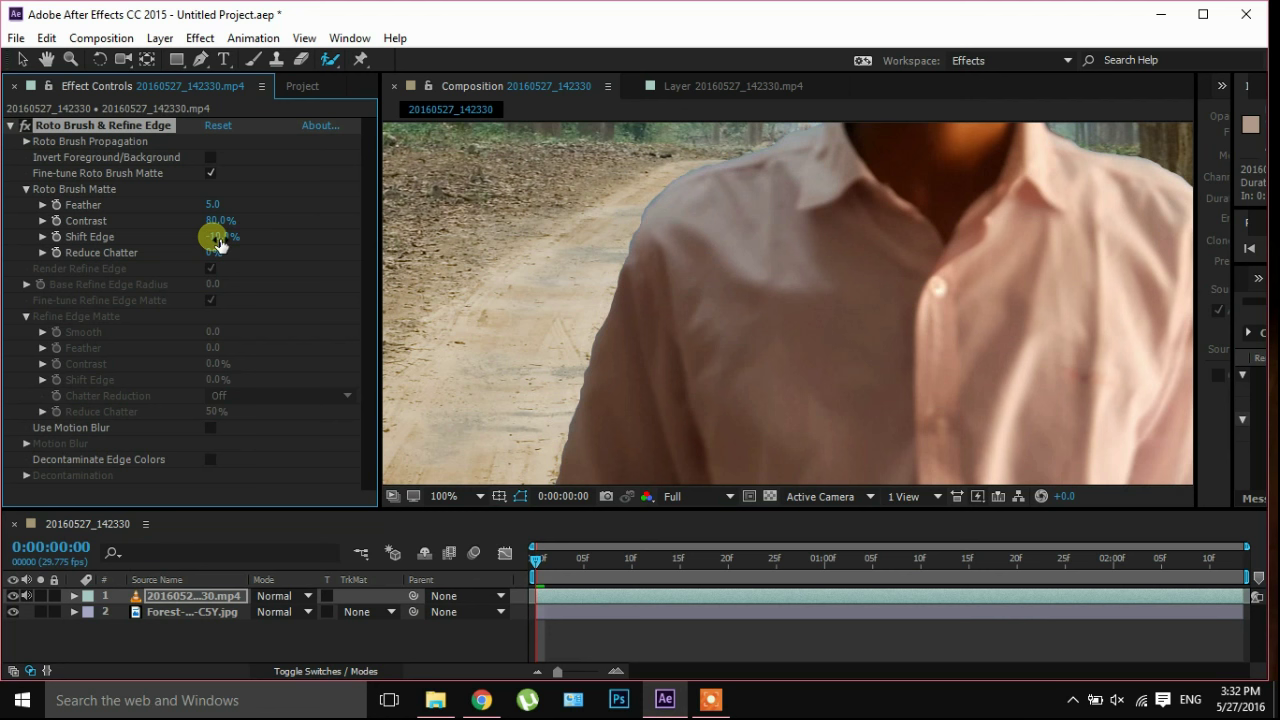
pyautogui.click(211, 205)
pyautogui.write('20')
pyautogui.press('Return')
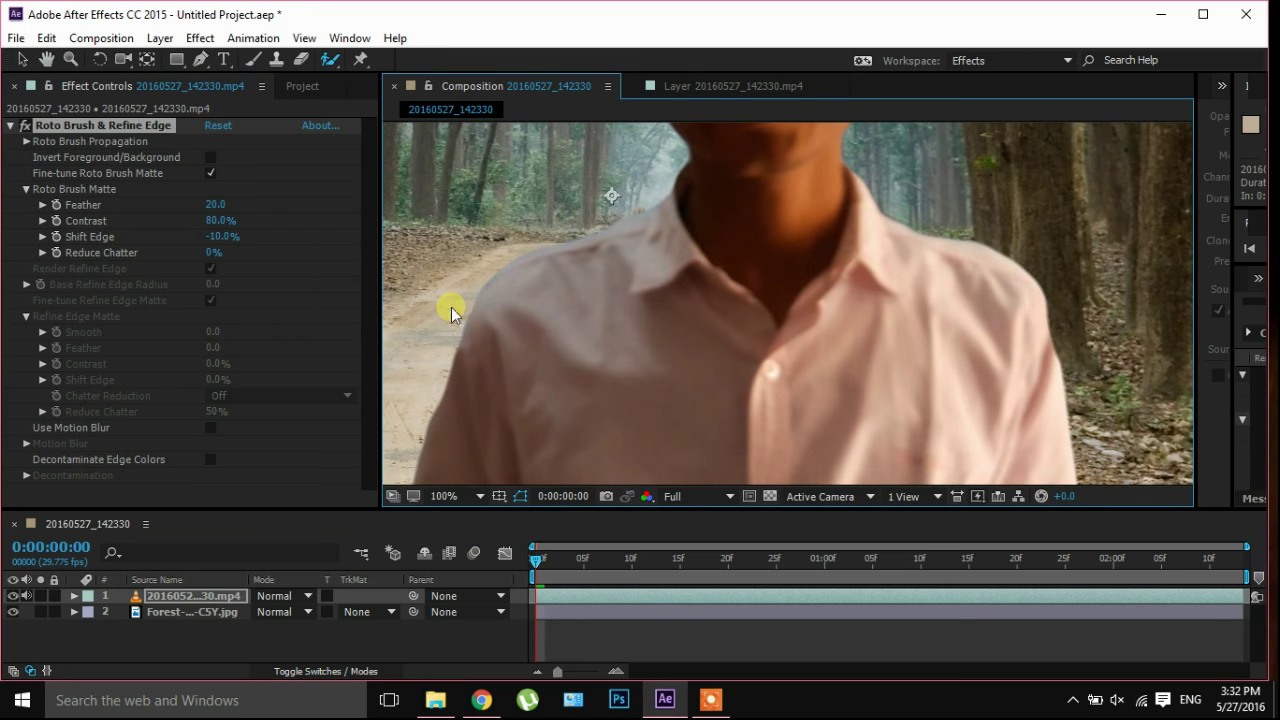
pyautogui.click(216, 205)
pyautogui.write('10')
pyautogui.press('Return')
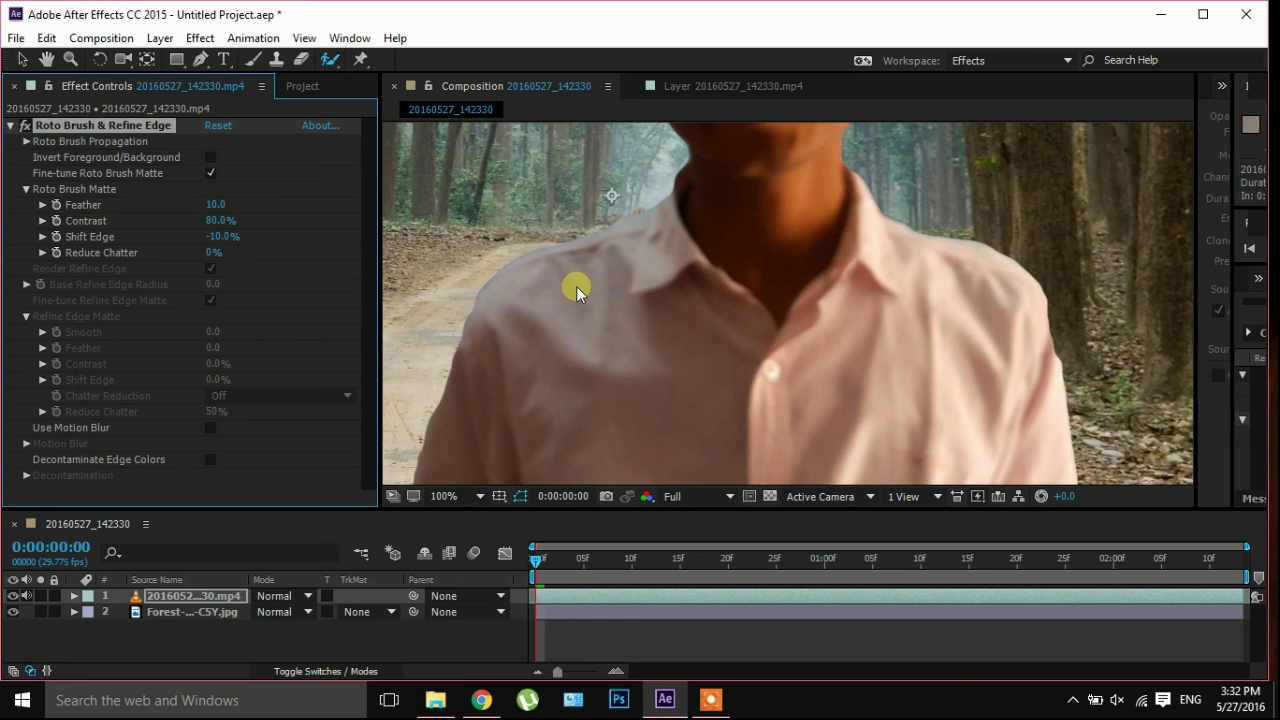
# Widen the right-side dock to show the Info, Preview and Render Queue panels, and step one frame forward.
pyautogui.scroll(-3, 576, 286)
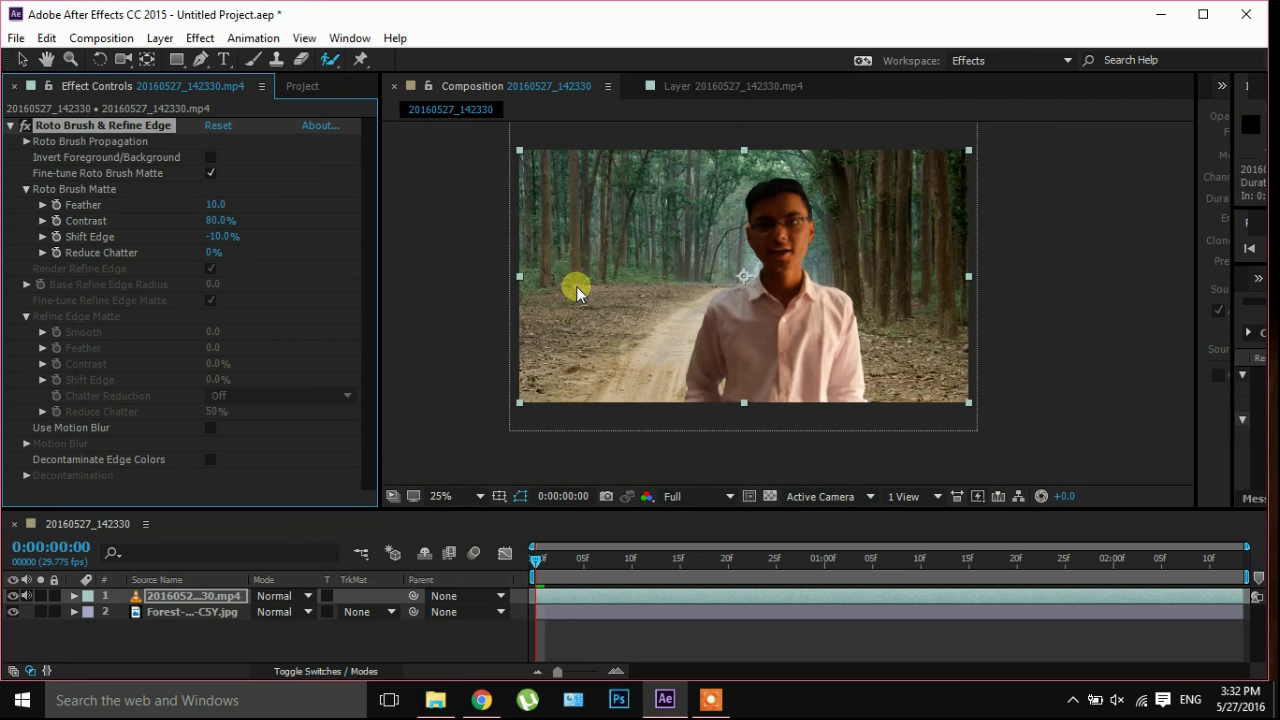
pyautogui.scroll(1, 576, 286)
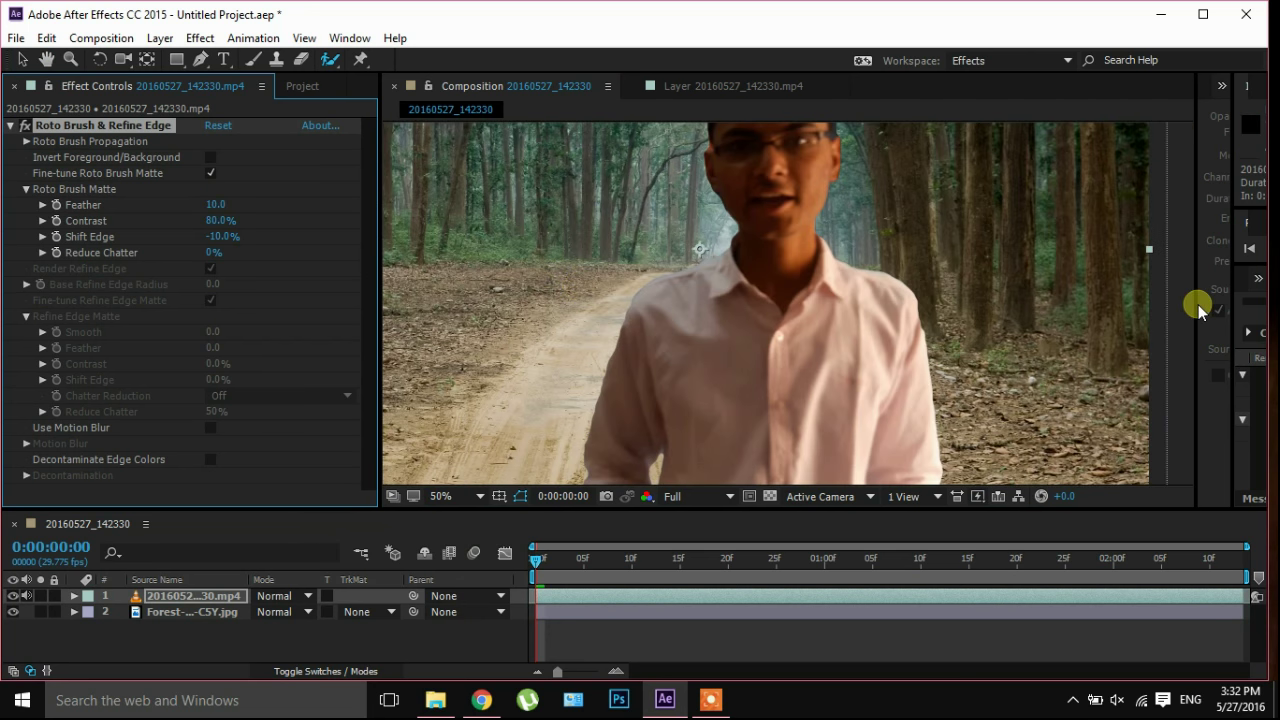
pyautogui.moveTo(1197, 307); pyautogui.dragTo(992, 334)
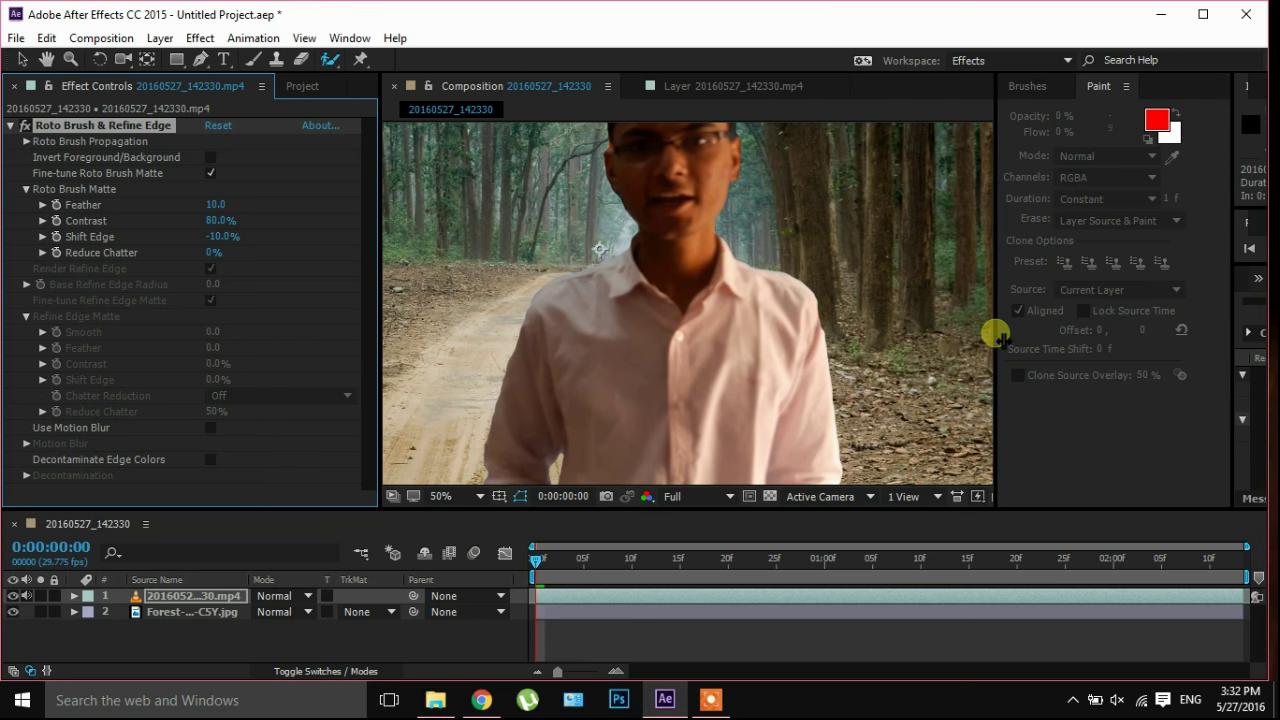
pyautogui.moveTo(1232, 277); pyautogui.dragTo(1010, 296)
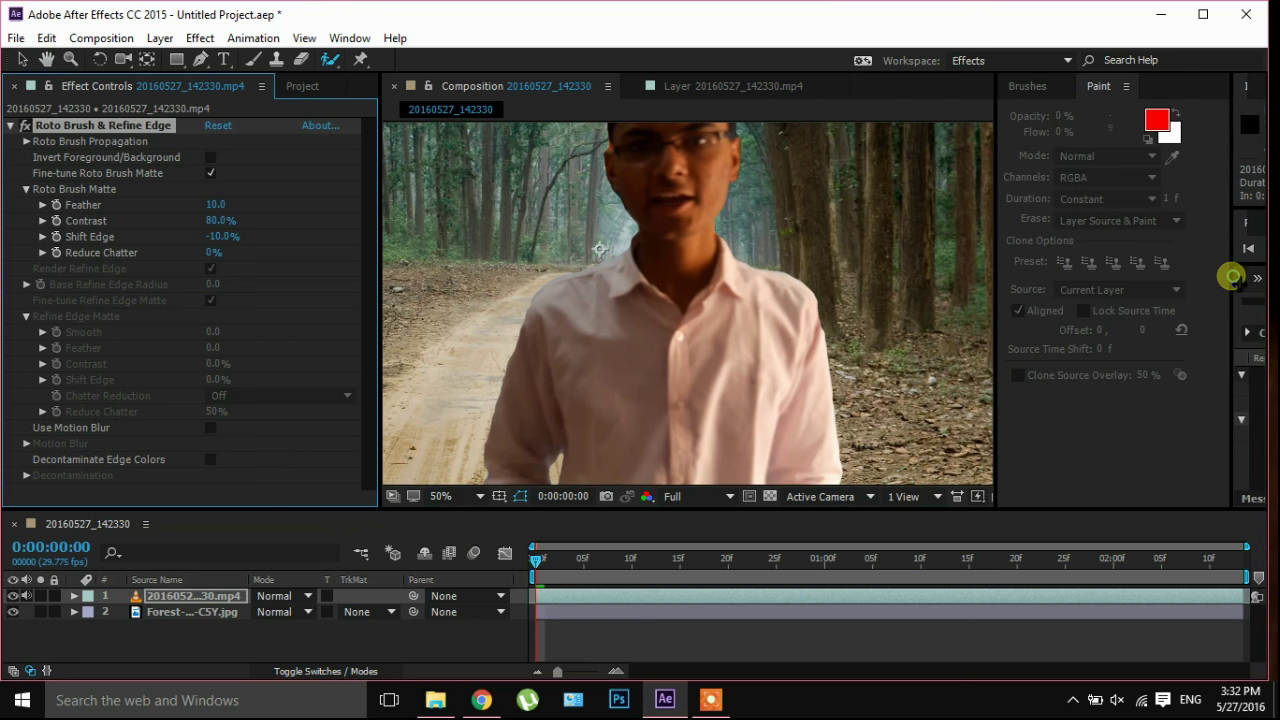
pyautogui.click(1098, 248)
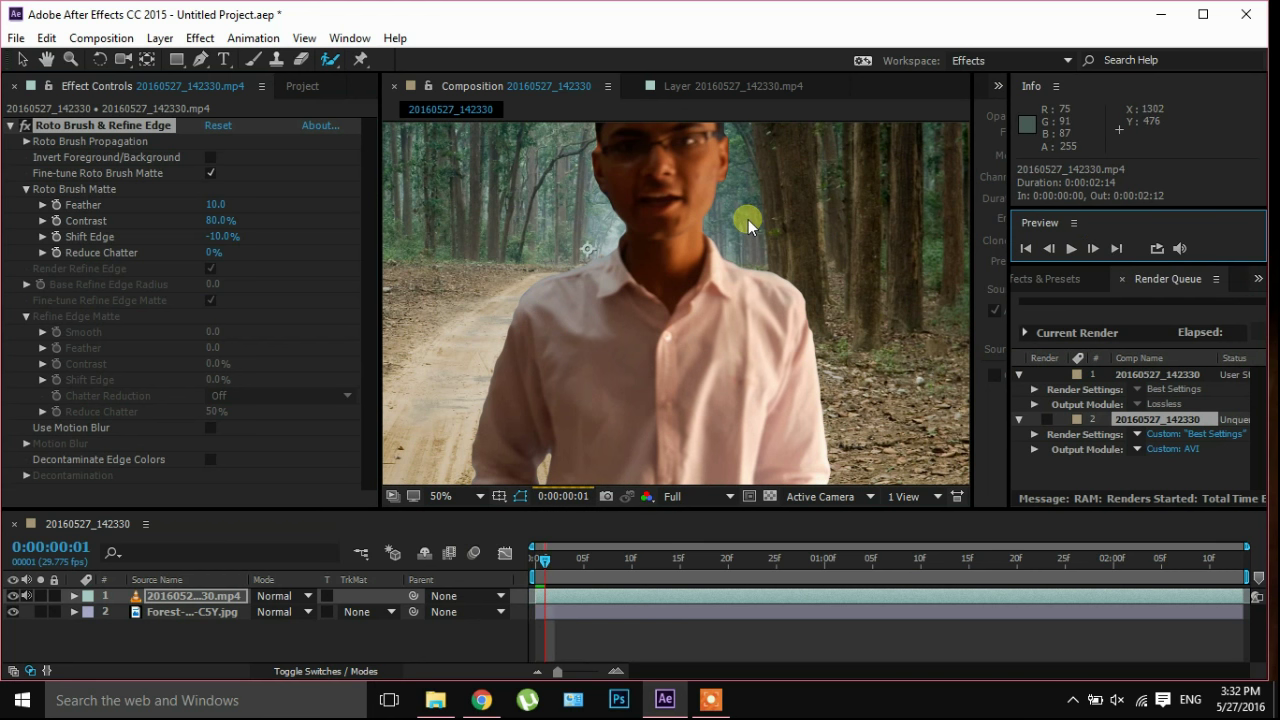
# Return to the layer view and advance to the next frame.
pyautogui.click(714, 88)
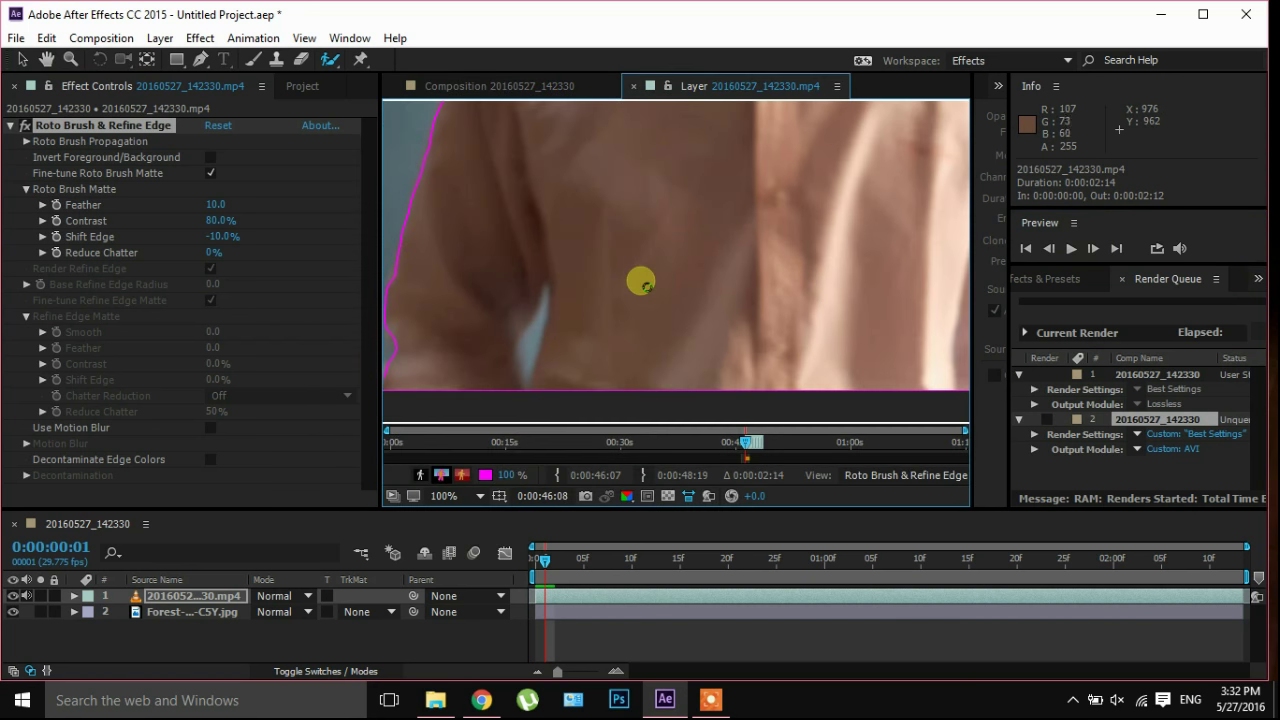
pyautogui.scroll(-2, 641, 282)
pyautogui.scroll(-2, 641, 282)
pyautogui.moveTo(641, 282)
pyautogui.mouseDown()
pyautogui.moveTo(596, 428)
pyautogui.moveTo(630, 385)
pyautogui.mouseUp()
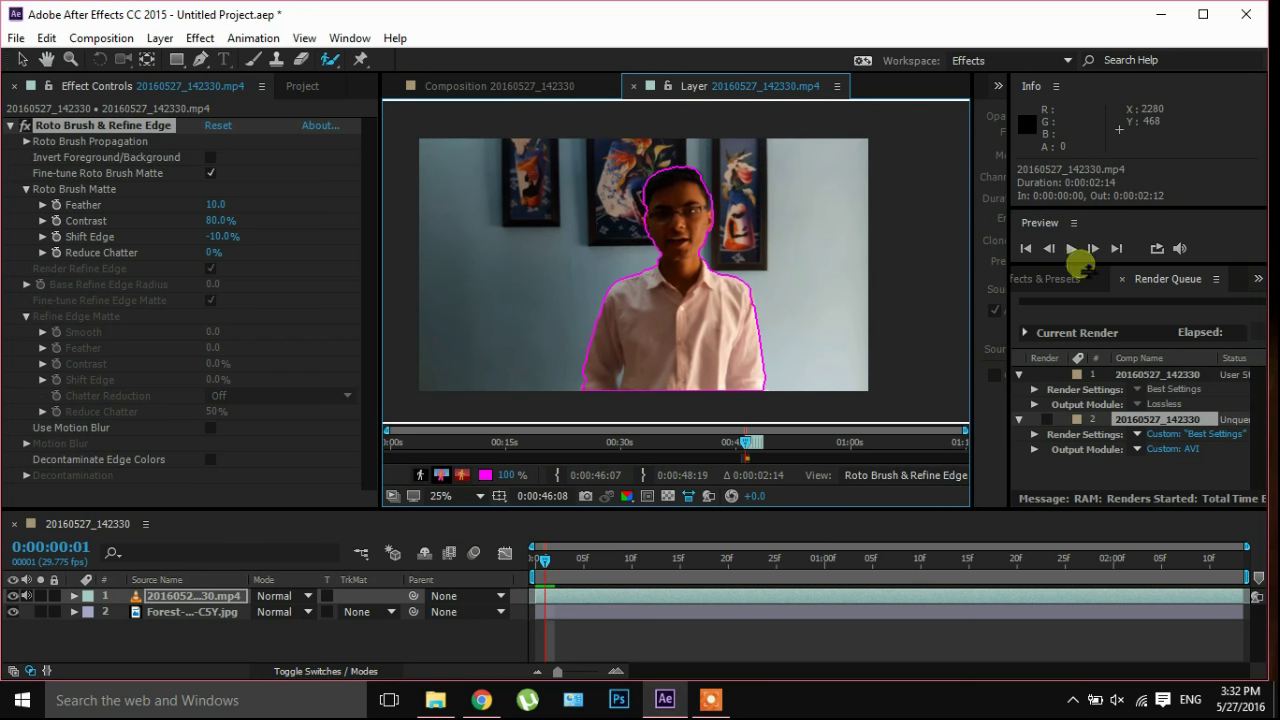
pyautogui.click(1092, 250)
pyautogui.click(1092, 250)
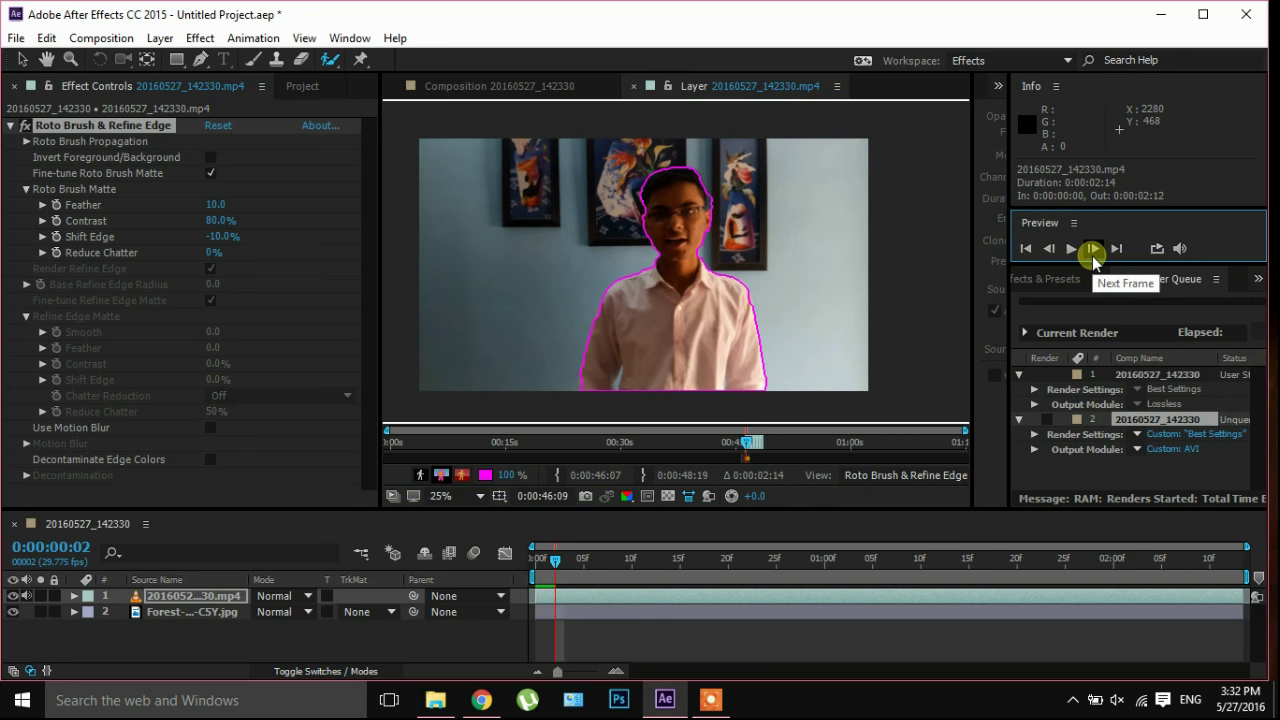
# Mark the area beside the right side of the face as background while keeping the head's edge.
pyautogui.scroll(4, 748, 258)
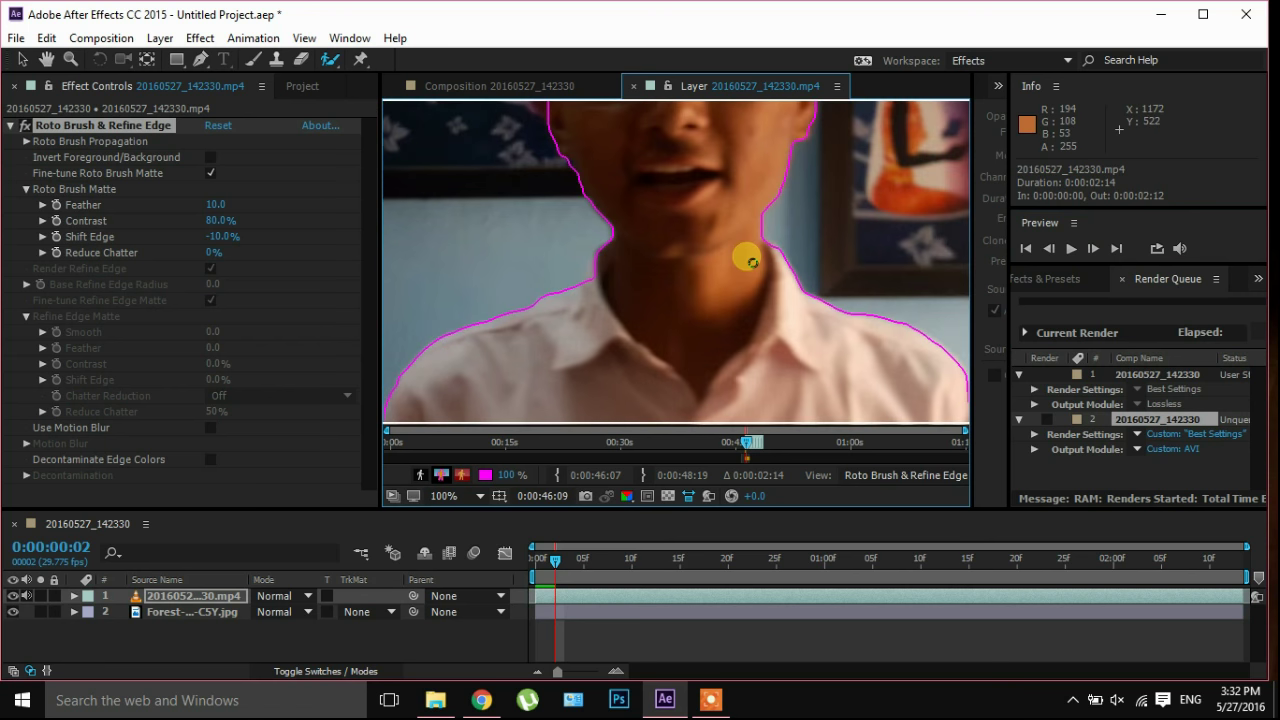
pyautogui.moveTo(749, 258); pyautogui.dragTo(610, 551)
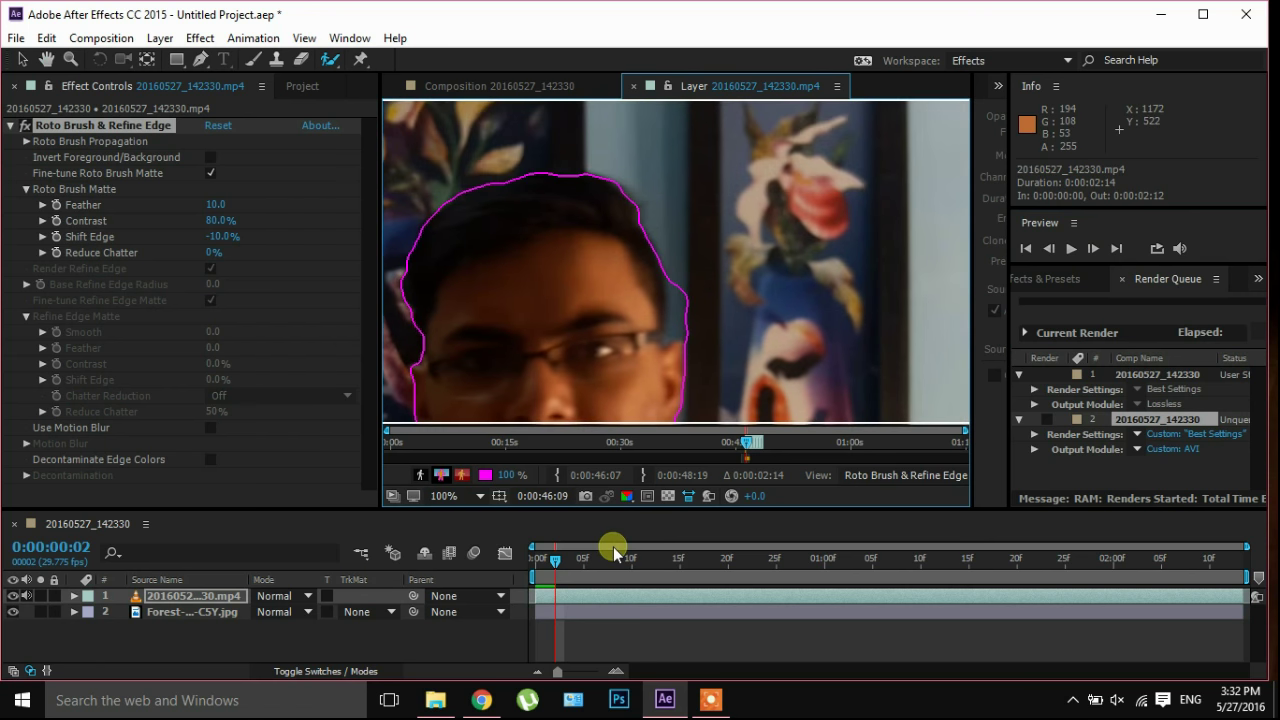
pyautogui.moveTo(677, 286); pyautogui.dragTo(692, 324)
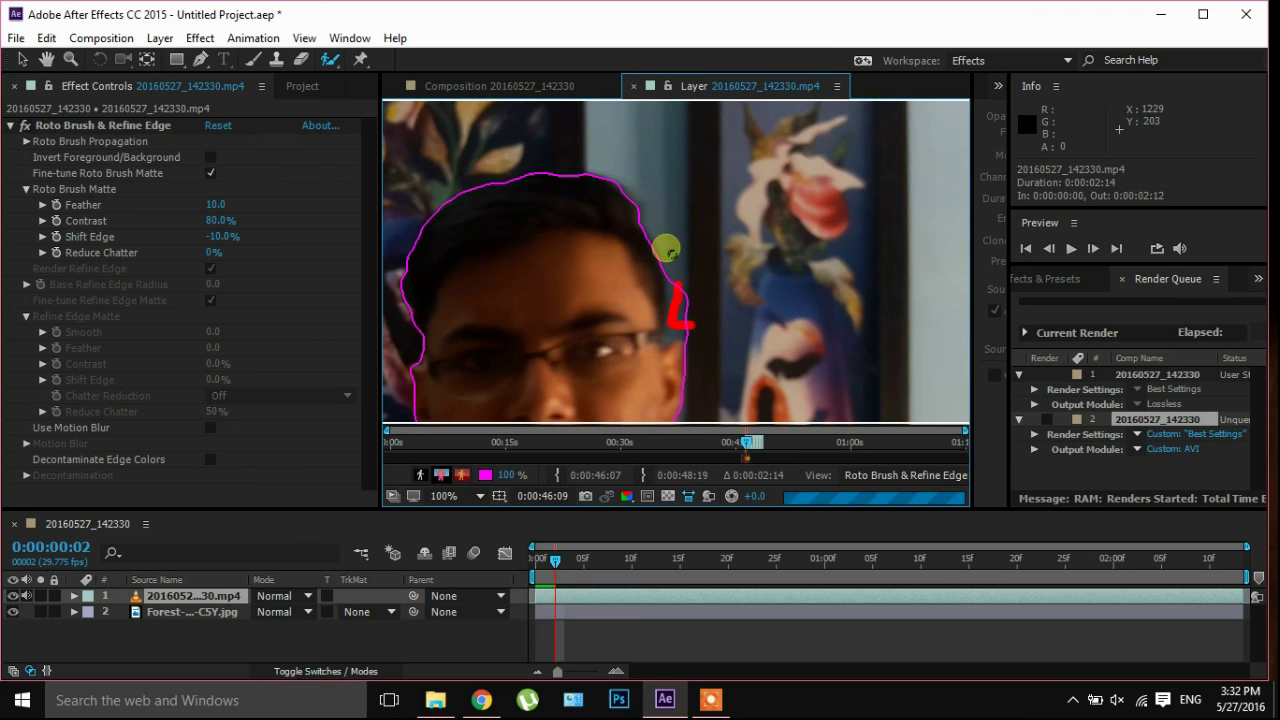
pyautogui.moveTo(657, 287); pyautogui.dragTo(660, 320)
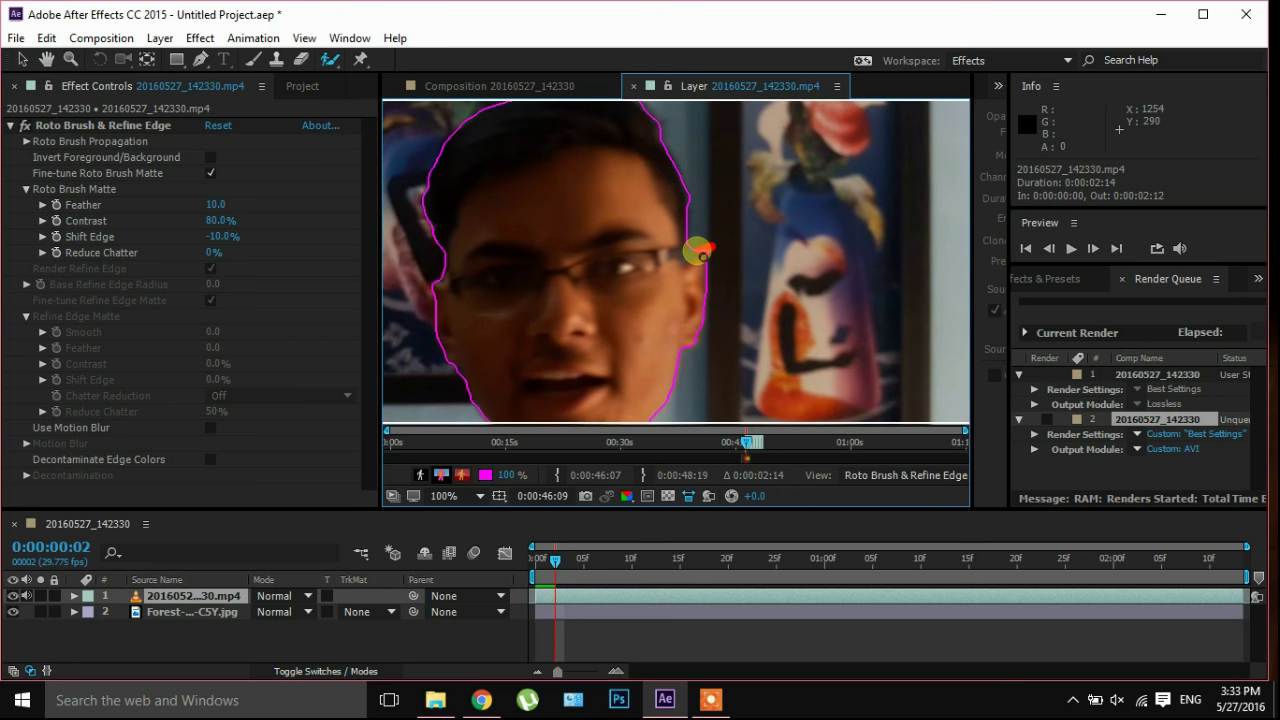
pyautogui.press('space')
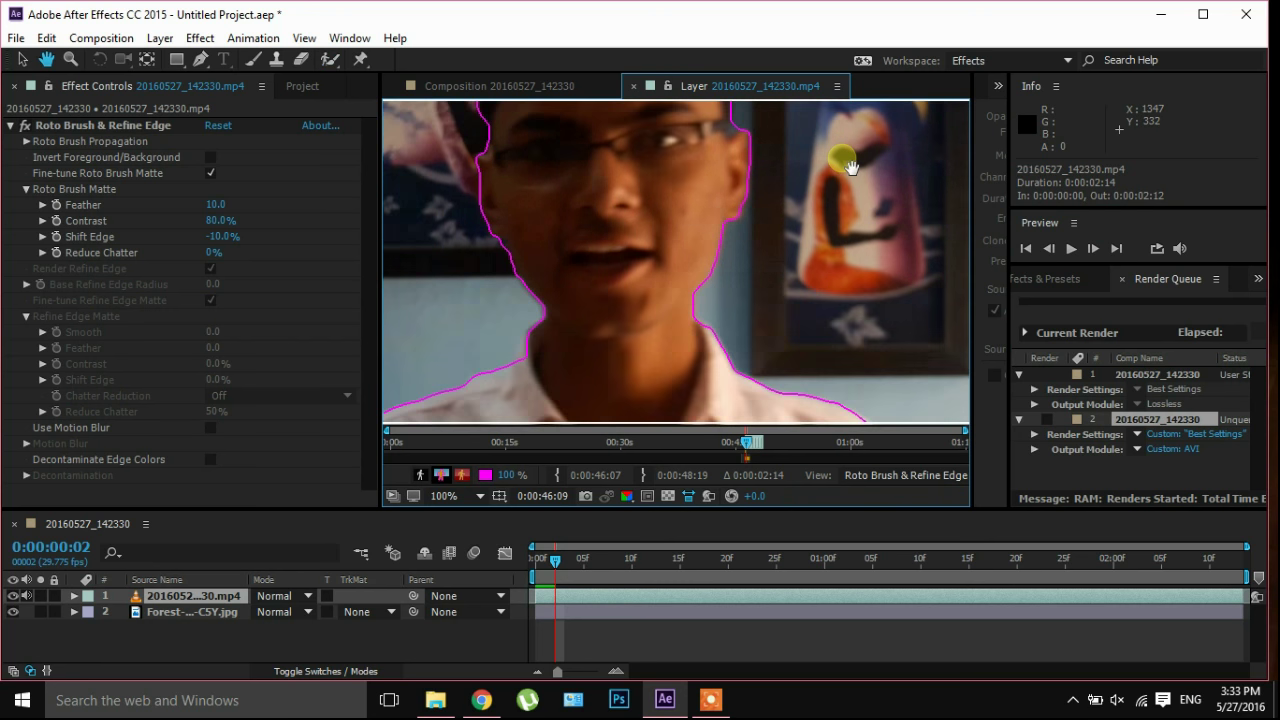
# Undo an accidental stroke over the poster and add the shoulder edge to the matte.
pyautogui.moveTo(793, 131); pyautogui.dragTo(808, 192)
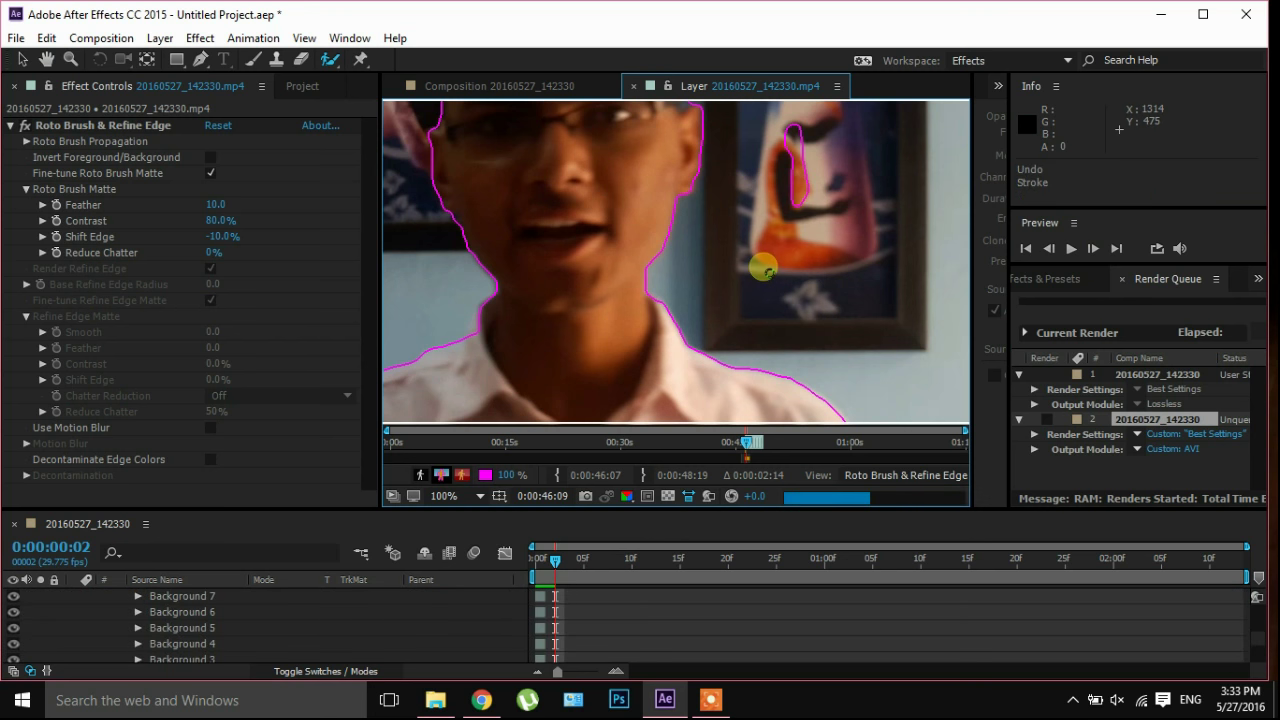
pyautogui.hotkey('ctrl', 'z')
pyautogui.moveTo(763, 268); pyautogui.dragTo(686, 40)
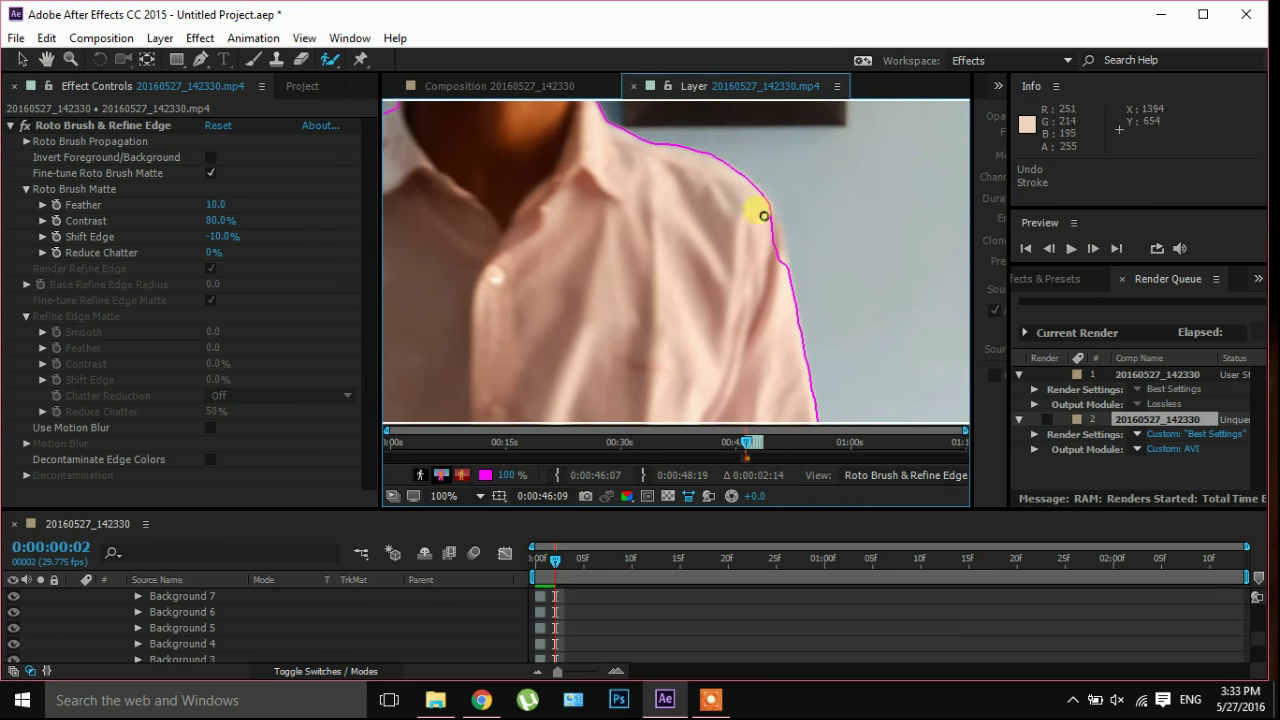
pyautogui.moveTo(775, 216); pyautogui.dragTo(782, 268)
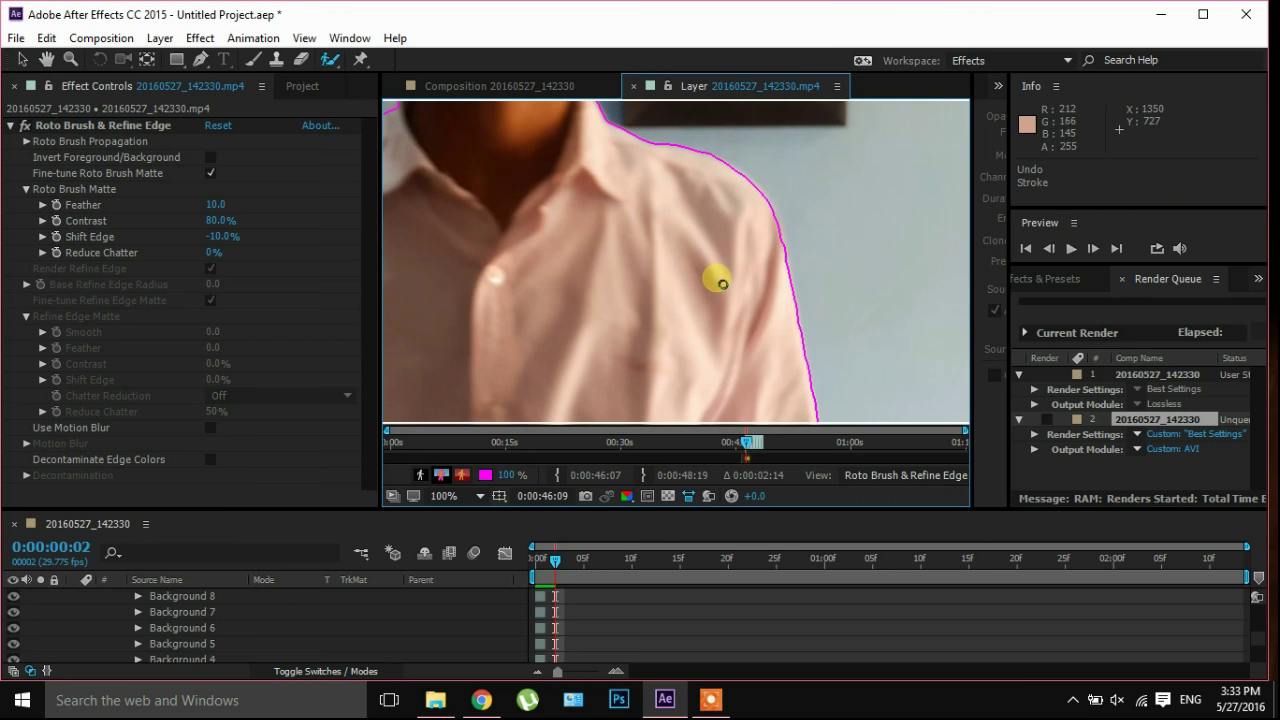
# Subtract the thin wall gap beside the arm, then zoom out to the whole frame.
pyautogui.moveTo(722, 284); pyautogui.dragTo(873, 170)
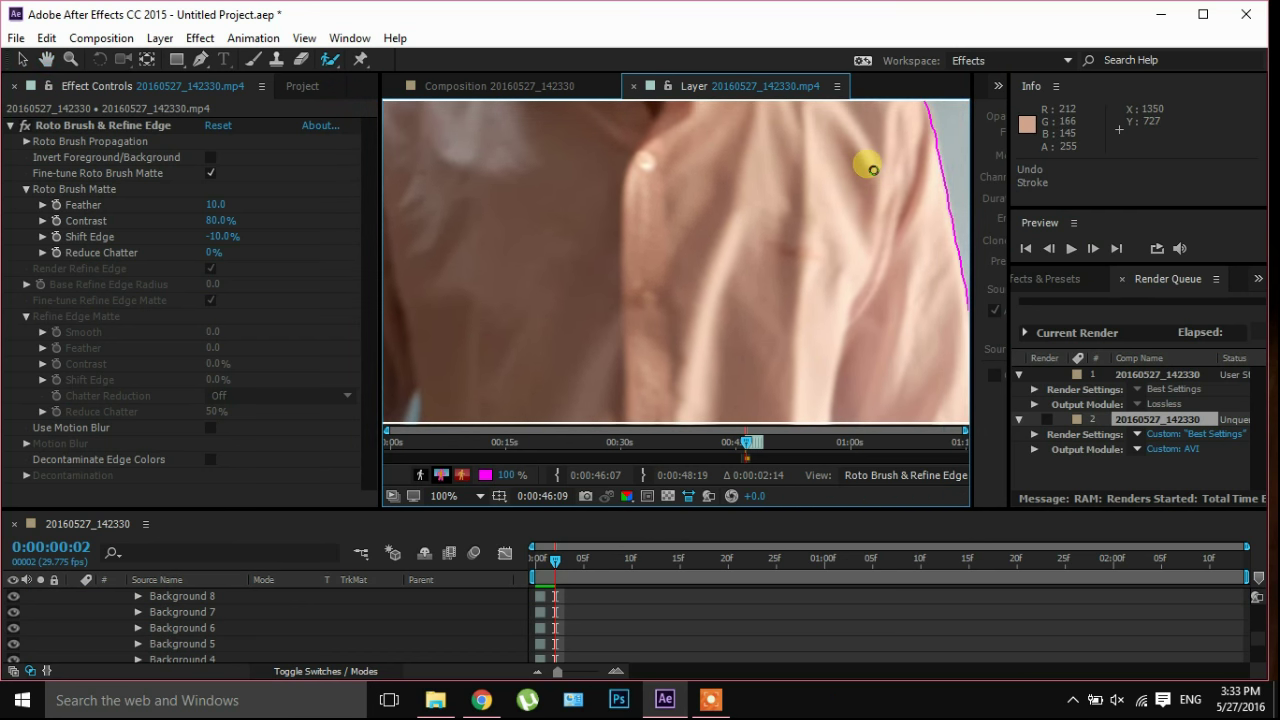
pyautogui.moveTo(646, 334); pyautogui.dragTo(800, 177)
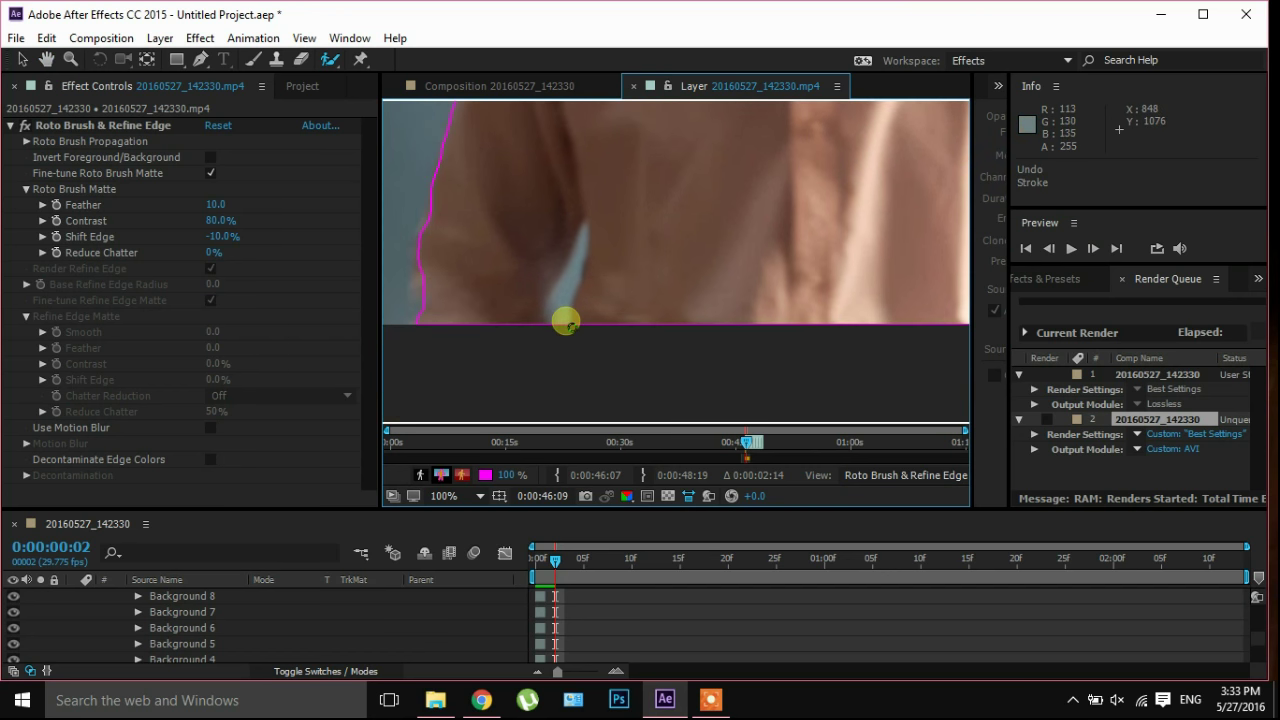
pyautogui.moveTo(562, 330); pyautogui.dragTo(578, 273)
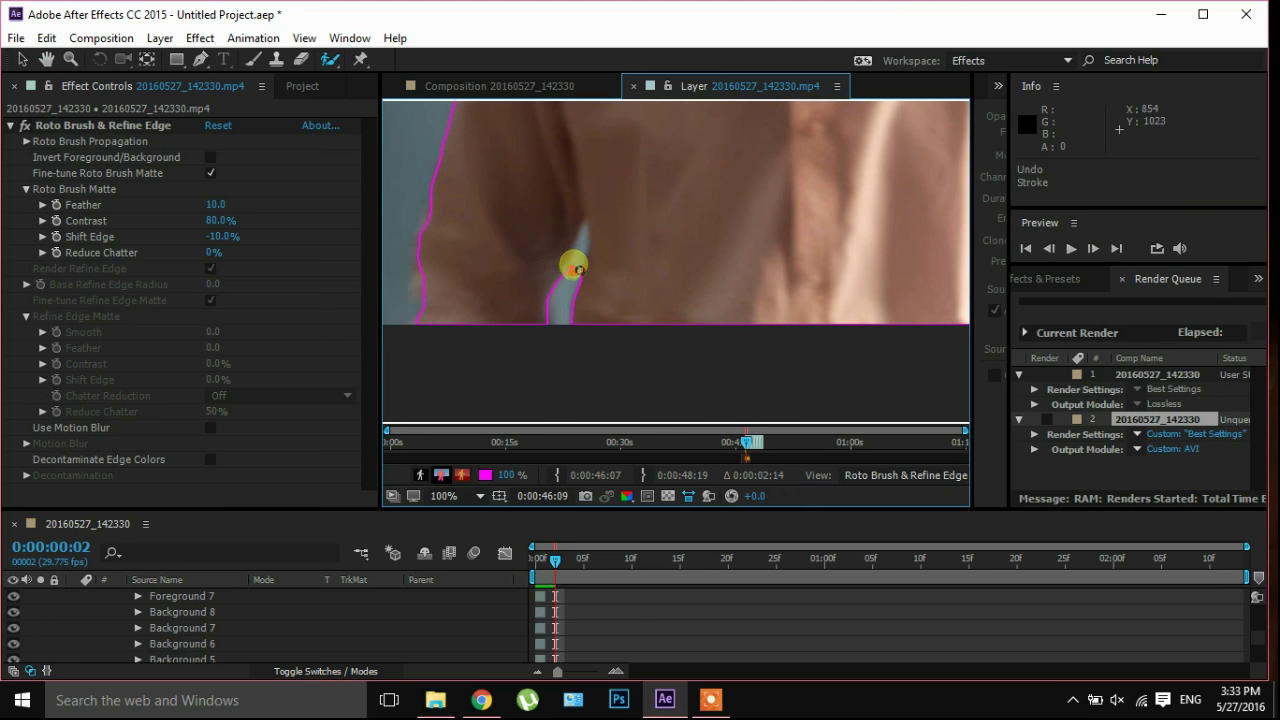
pyautogui.moveTo(572, 270); pyautogui.dragTo(584, 240)
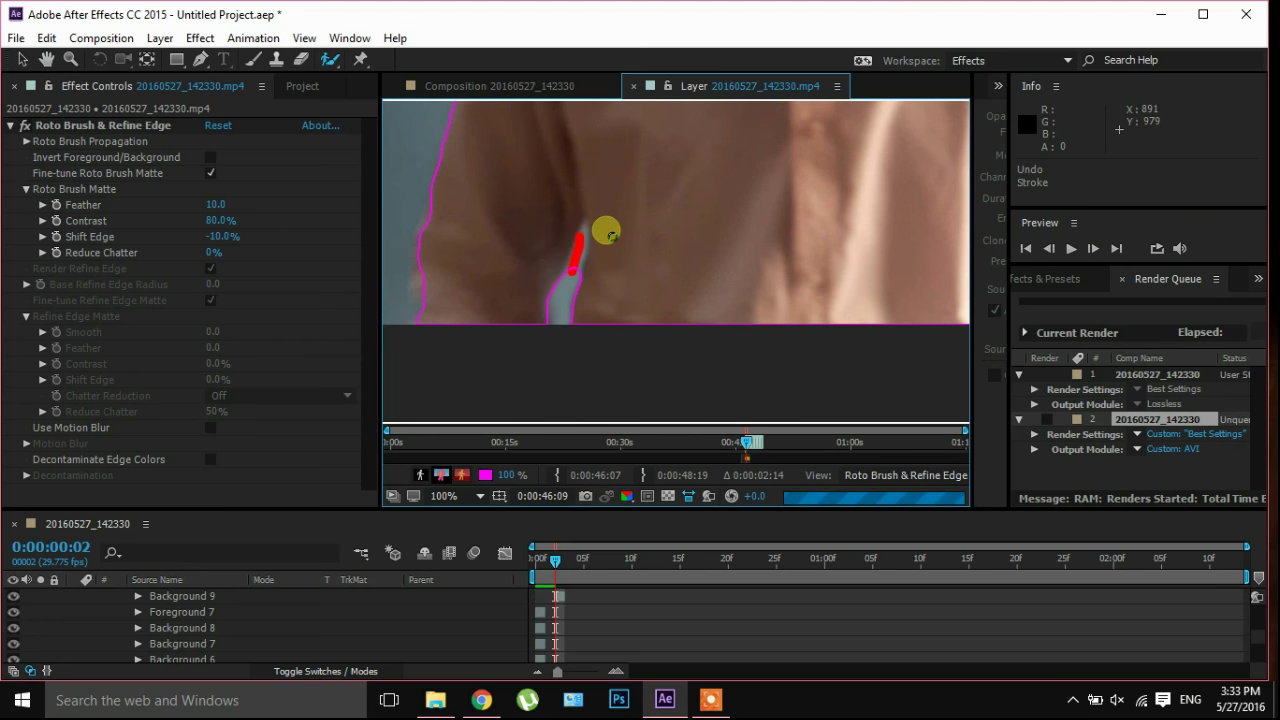
pyautogui.scroll(3, 606, 234)
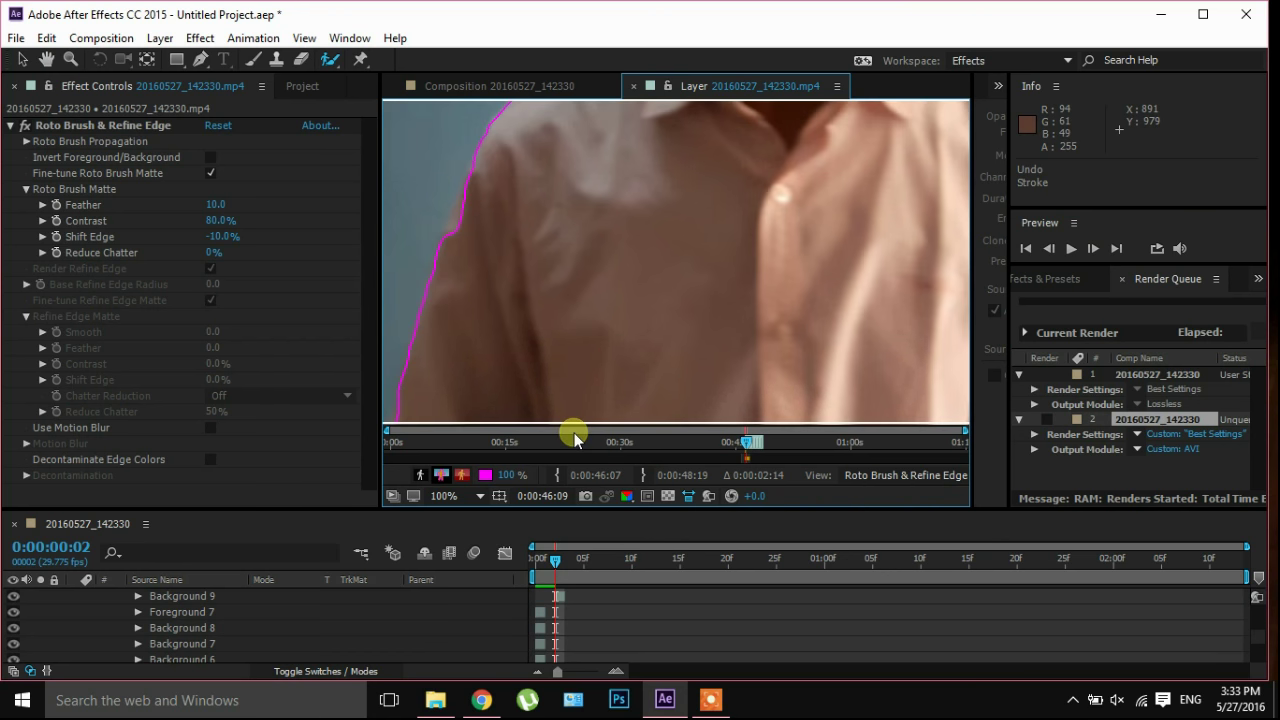
pyautogui.press(',')
pyautogui.press(',')
pyautogui.press(',')
pyautogui.press(',')
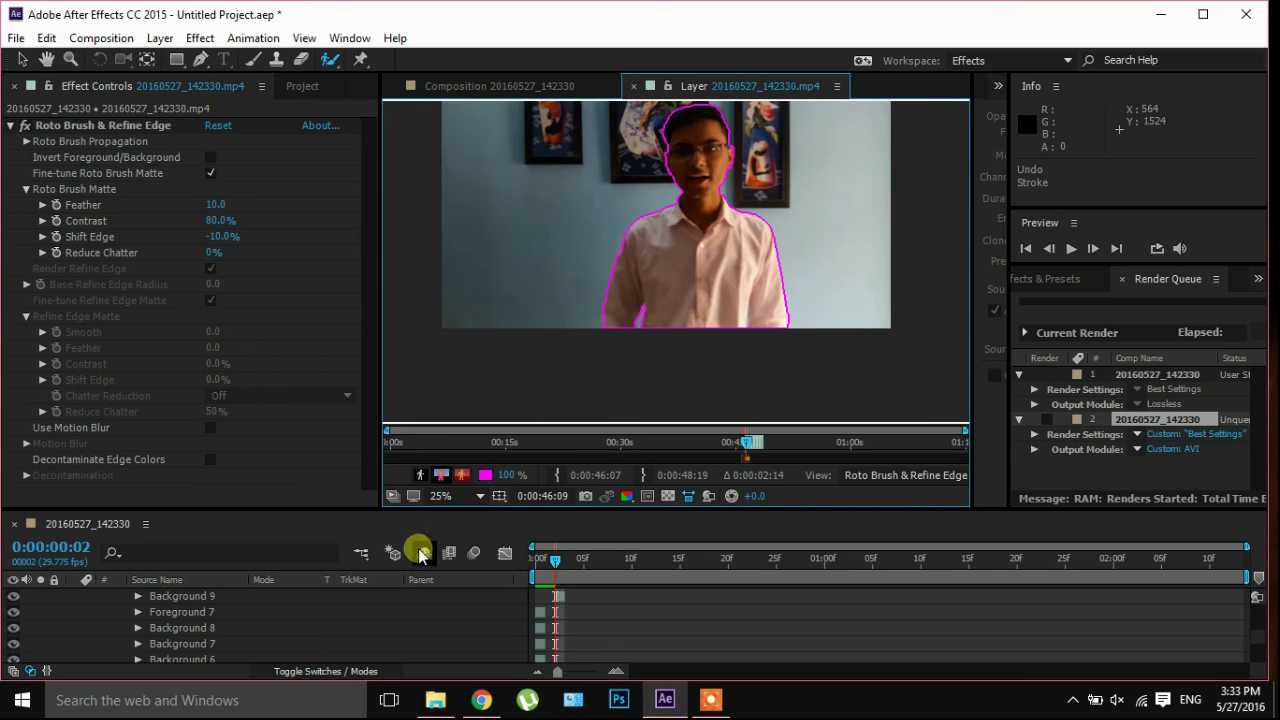
# Return to frame 0 and view the person over the forest road in the composition, zoomed out to 25%.
pyautogui.click(540, 562)
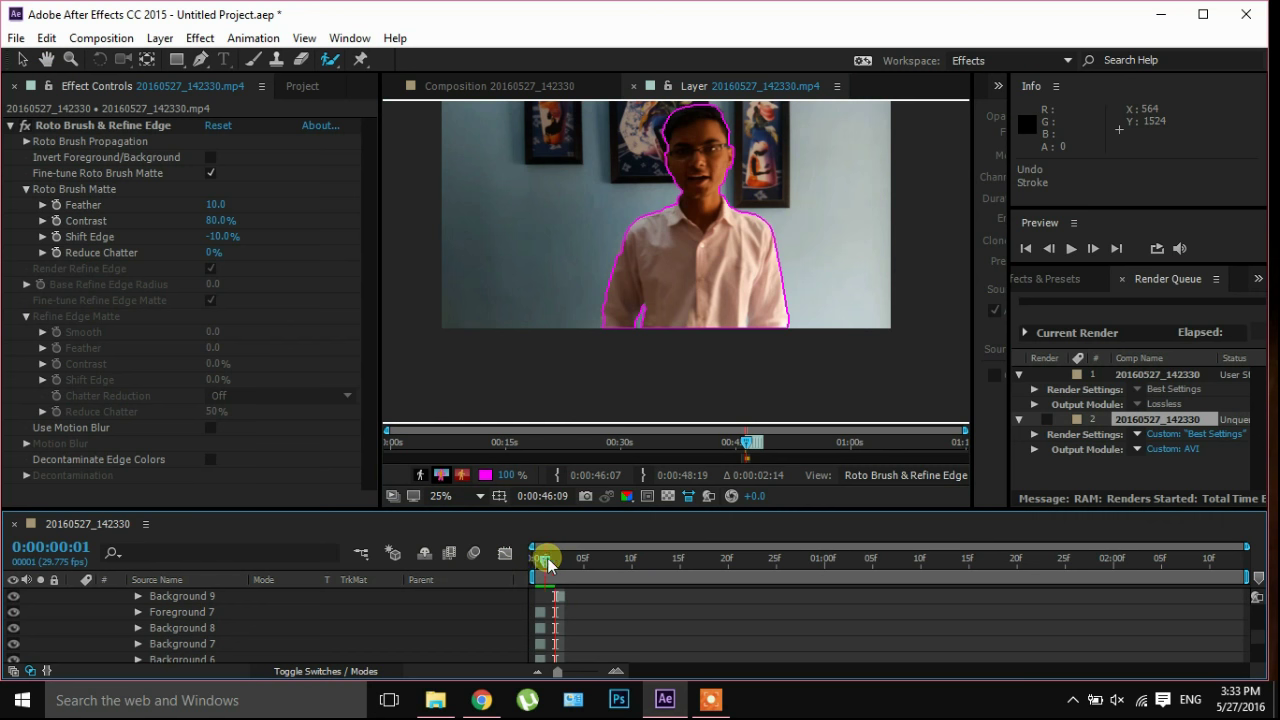
pyautogui.press('pageup')
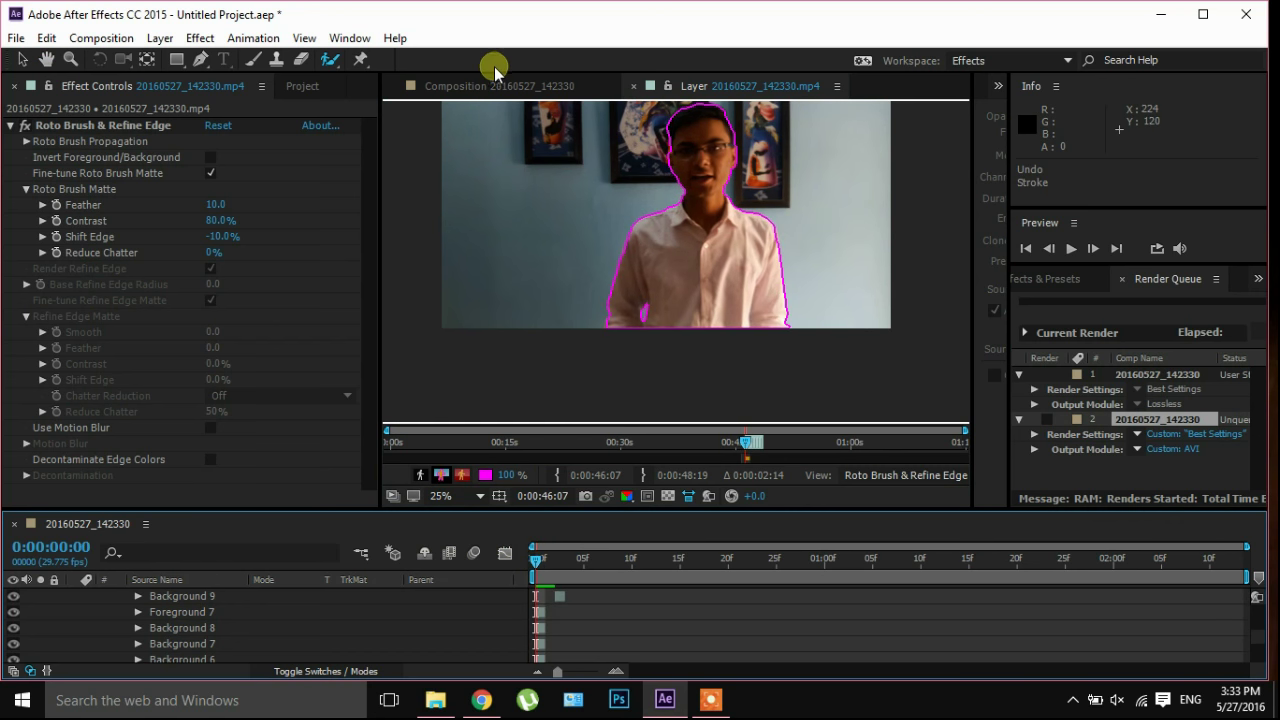
pyautogui.click(495, 85)
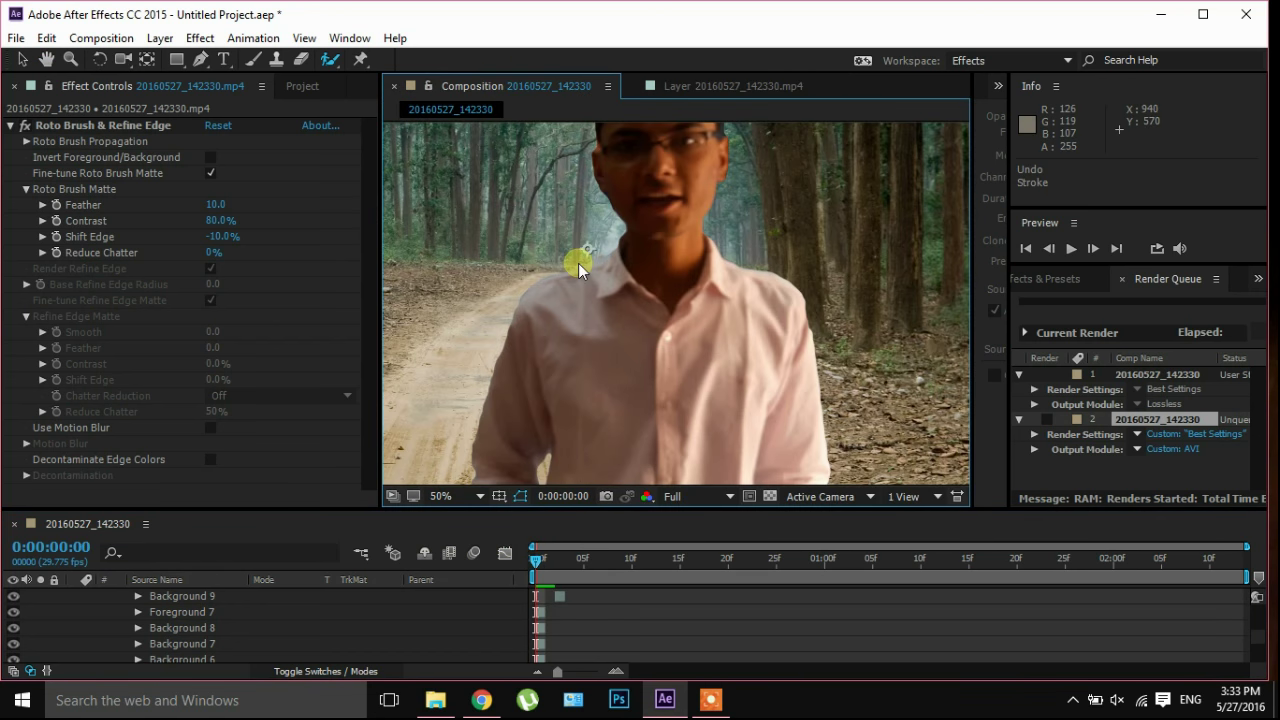
pyautogui.click(1094, 250)
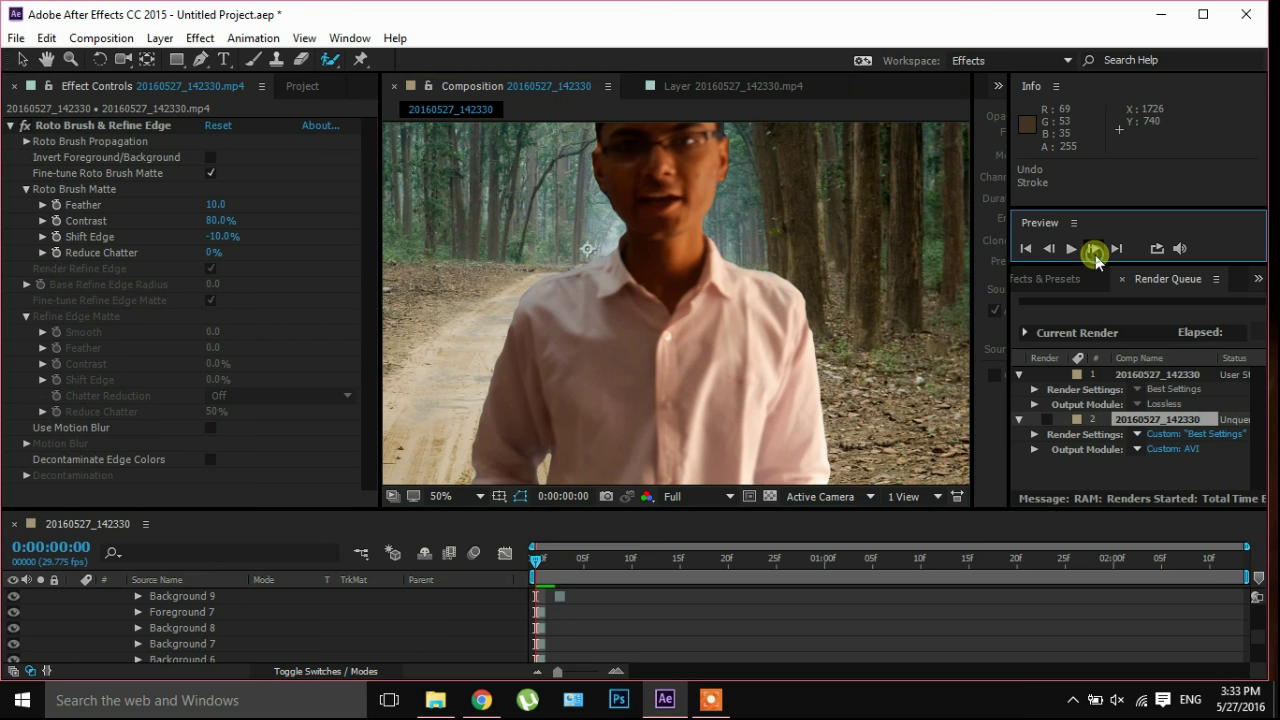
pyautogui.click(1094, 250)
pyautogui.click(1094, 250)
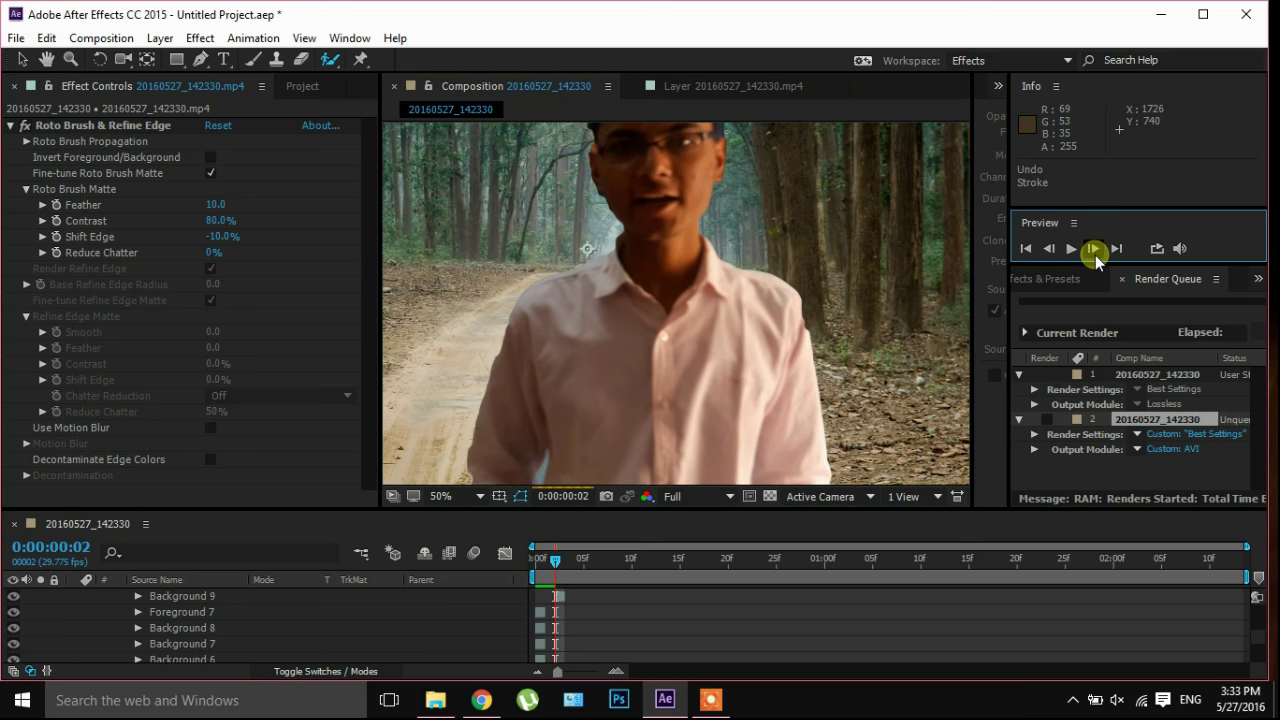
pyautogui.click(853, 299)
pyautogui.press(',')
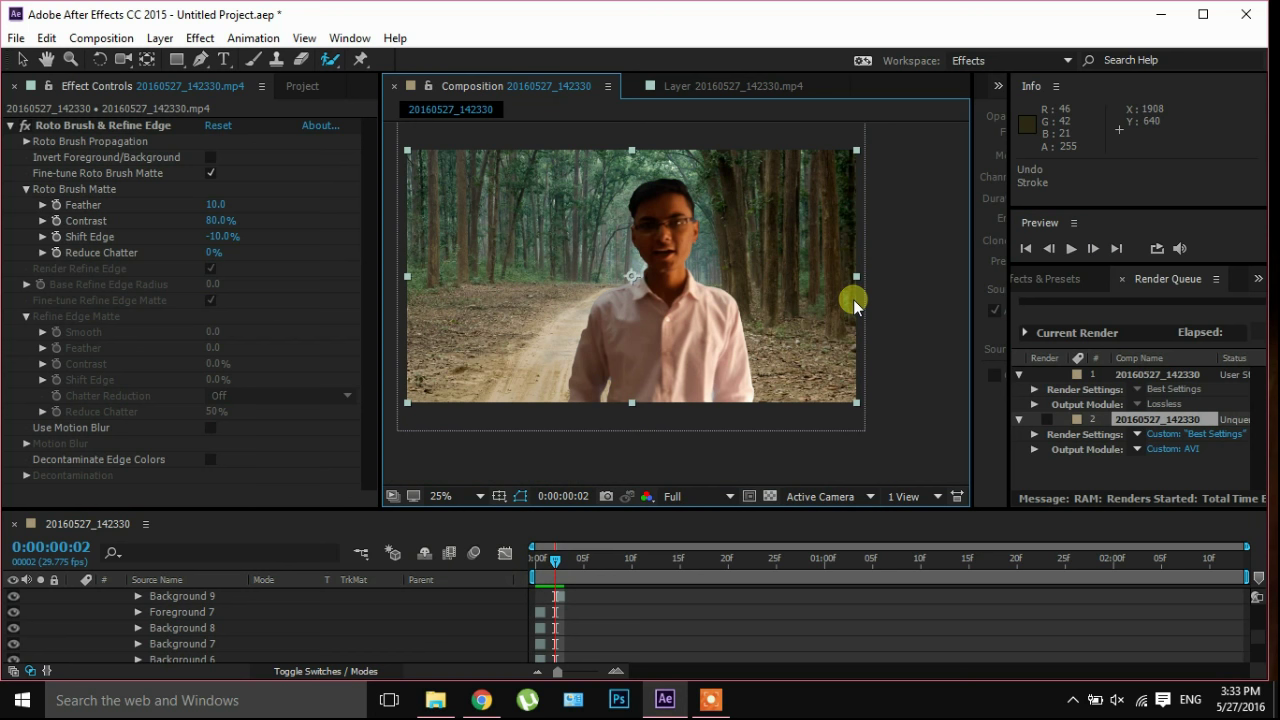
# Add the composition to the Render Queue via File > Export and widen the Render Queue panel.
pyautogui.click(15, 40)
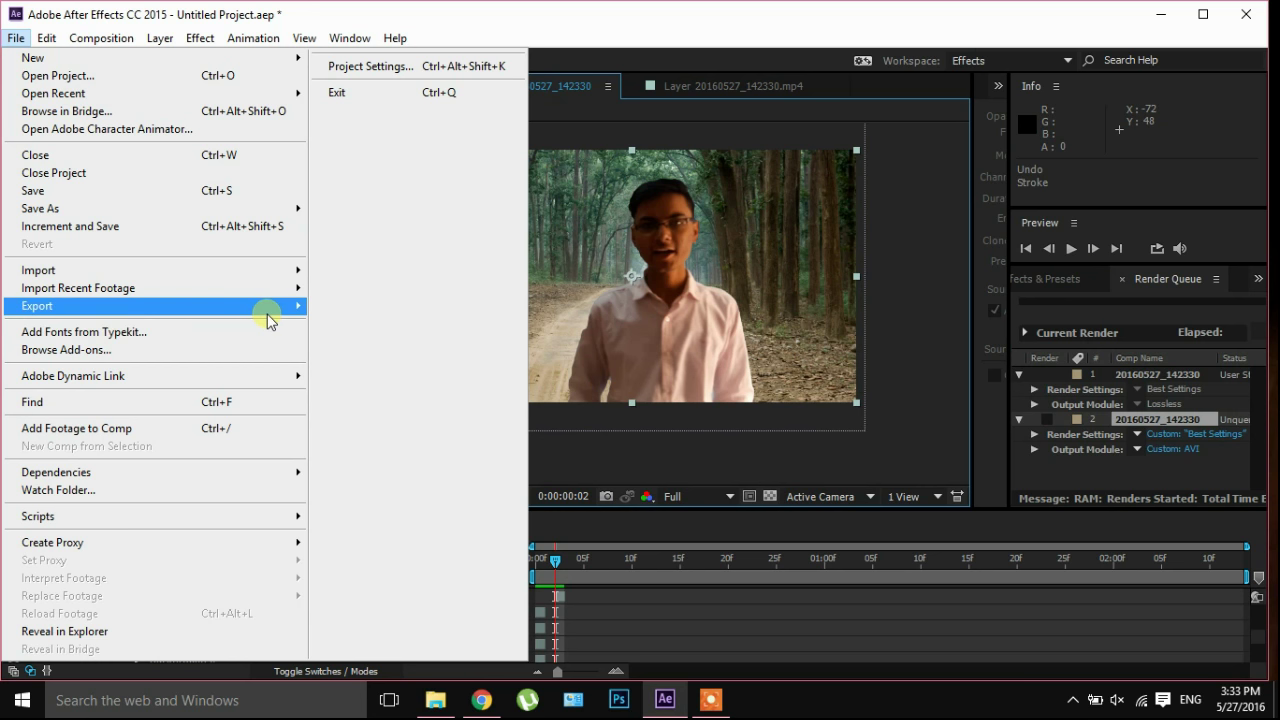
pyautogui.moveTo(268, 308)
pyautogui.click(392, 328)
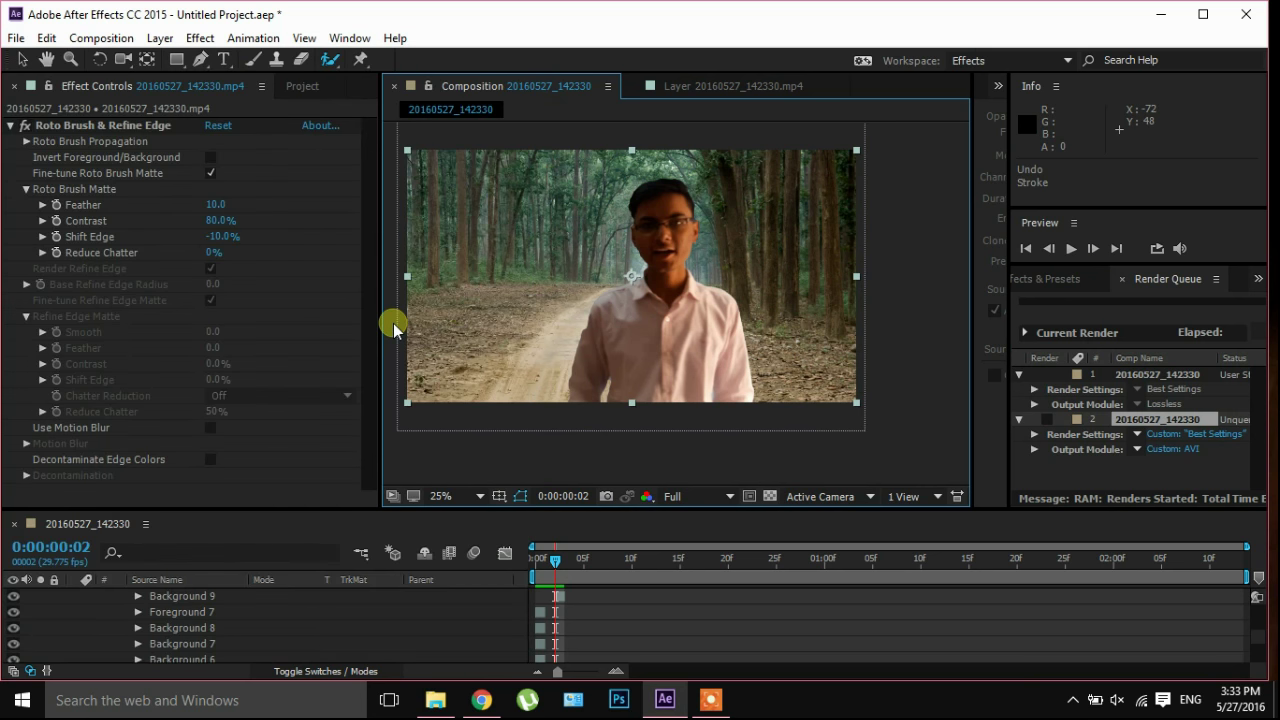
pyautogui.click(1008, 317)
pyautogui.moveTo(792, 345); pyautogui.dragTo(750, 343)
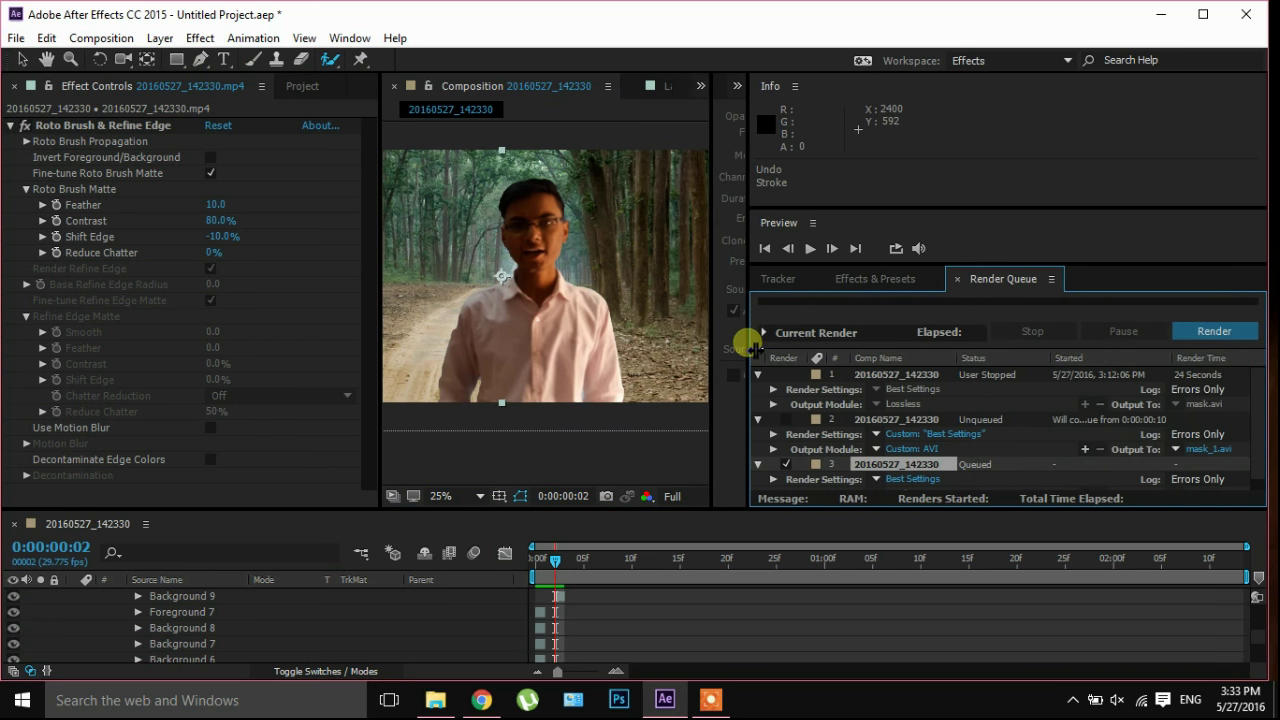
# Start rendering the 20160527_142330 output, pause and resume it, then stop the render.
pyautogui.click(1228, 333)
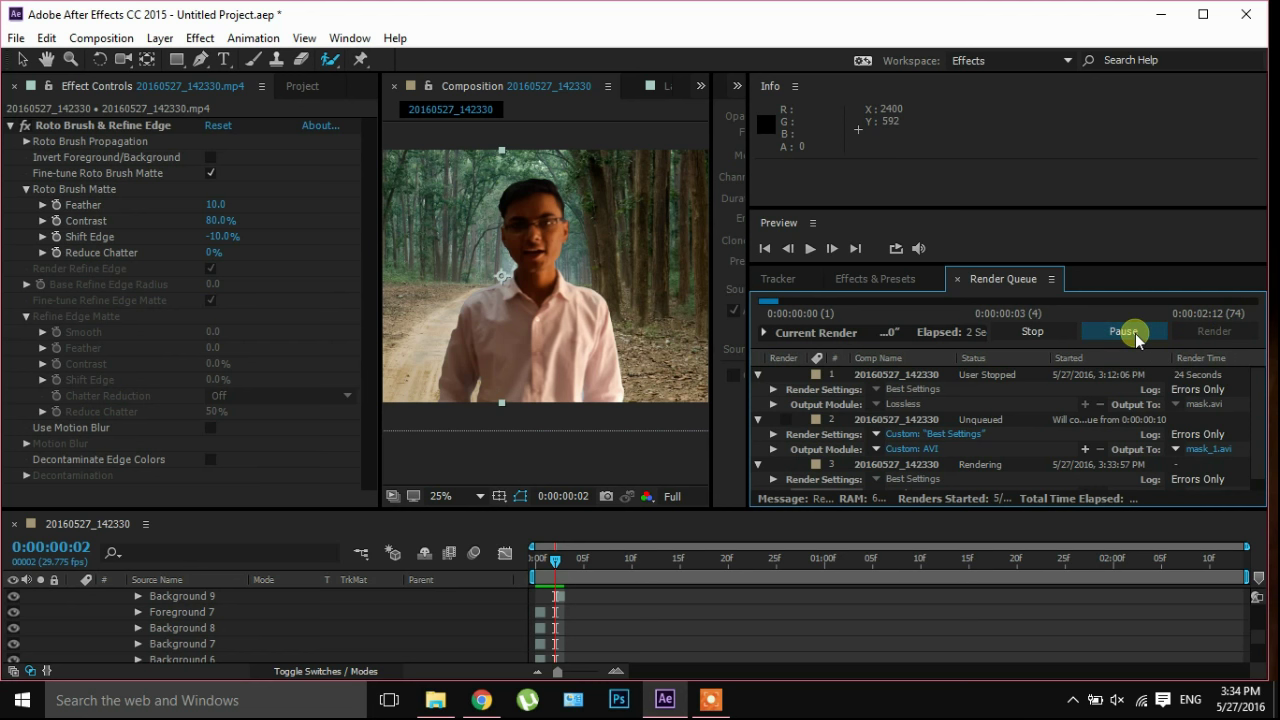
pyautogui.click(1124, 333)
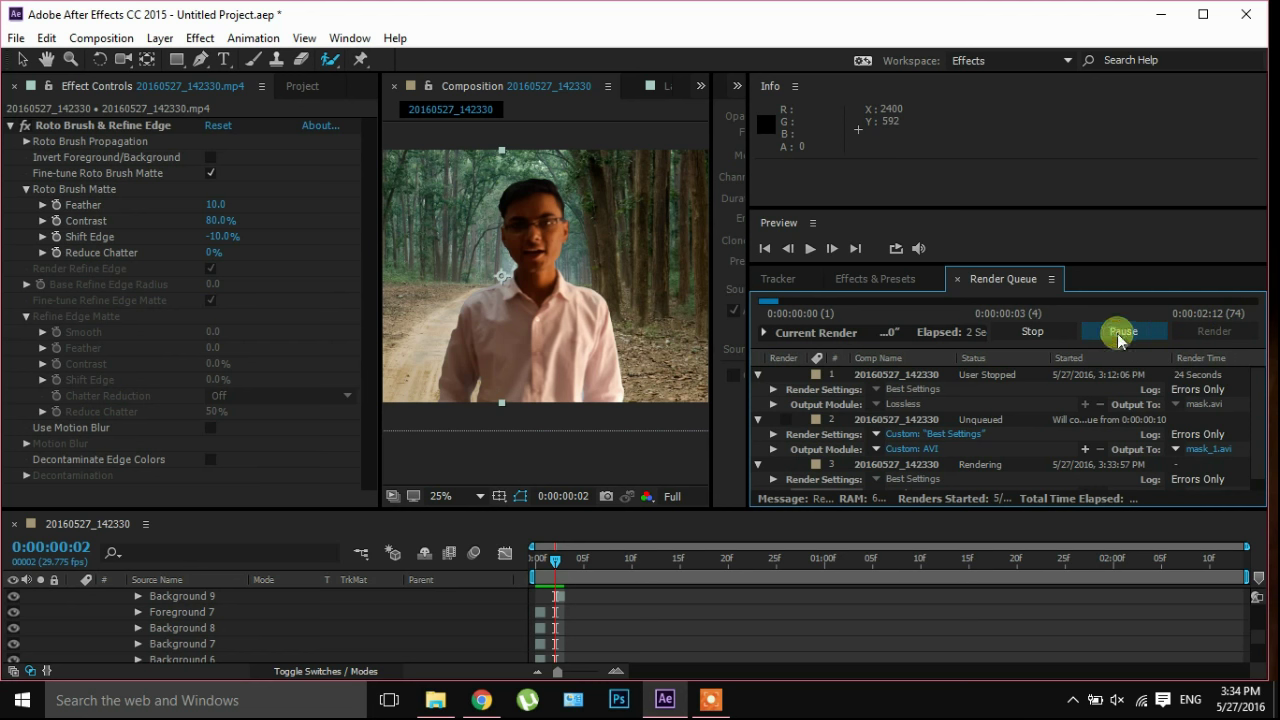
pyautogui.click(1120, 333)
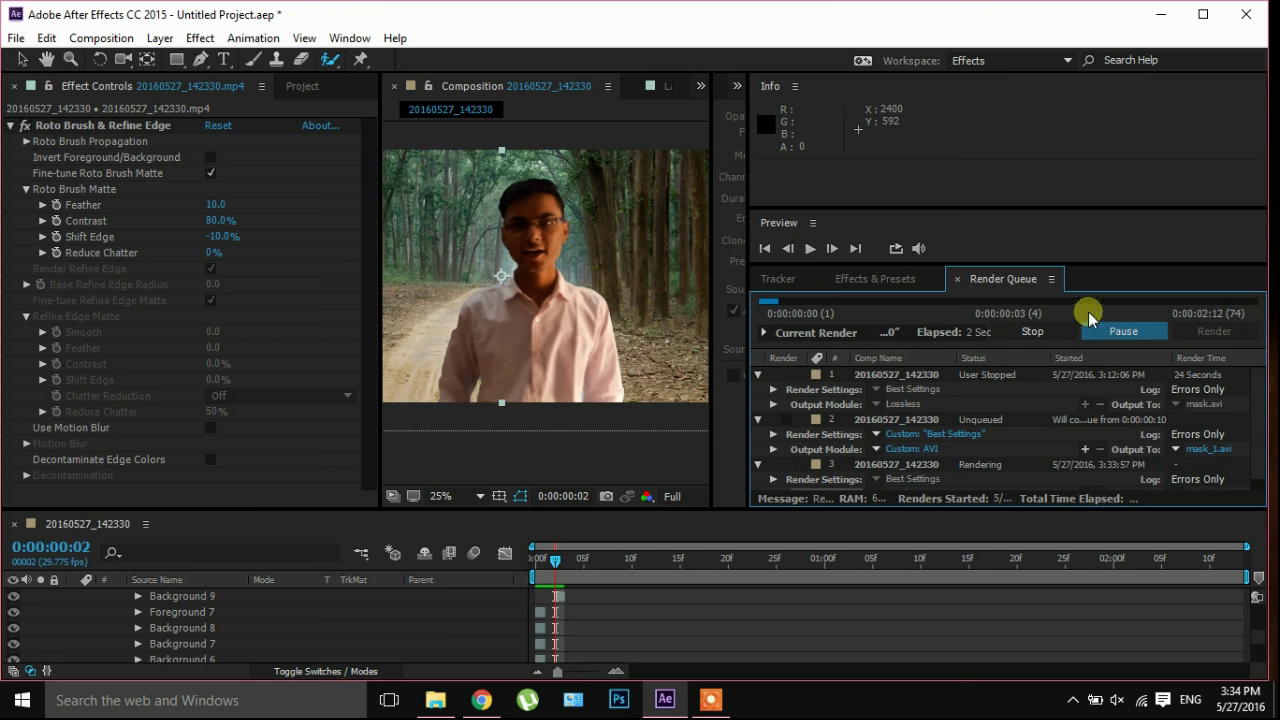
pyautogui.click(1027, 333)
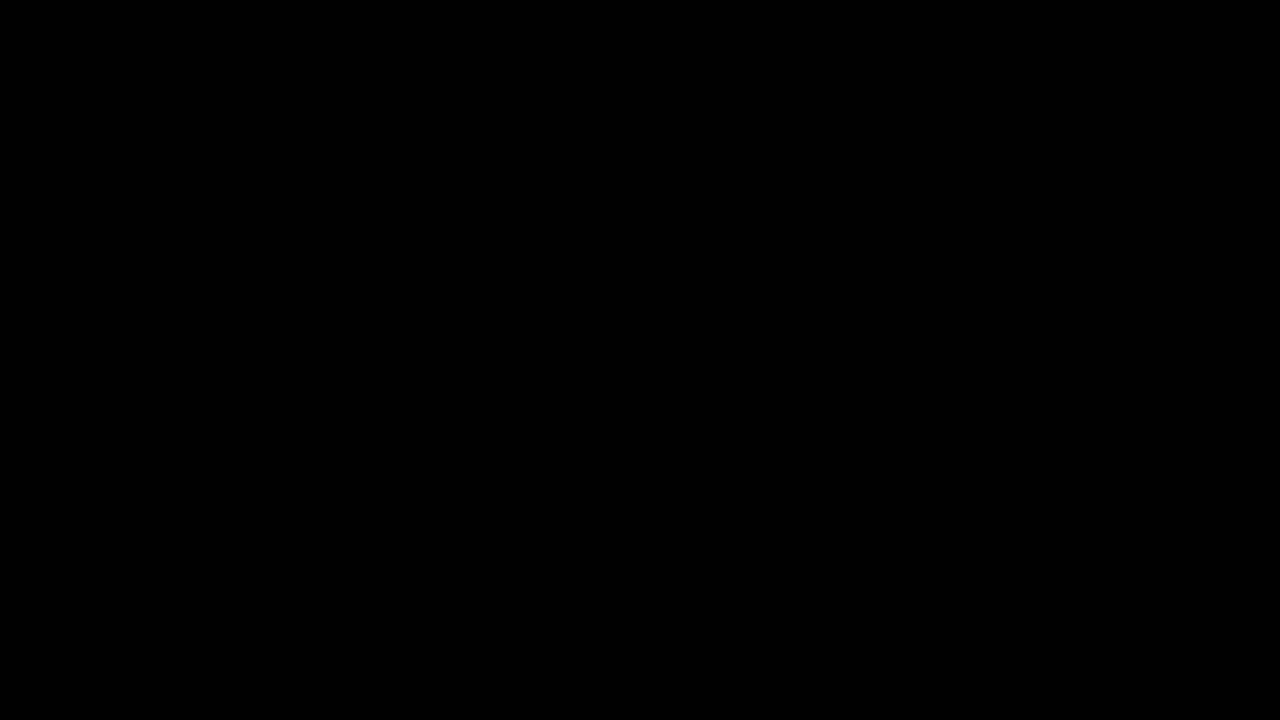